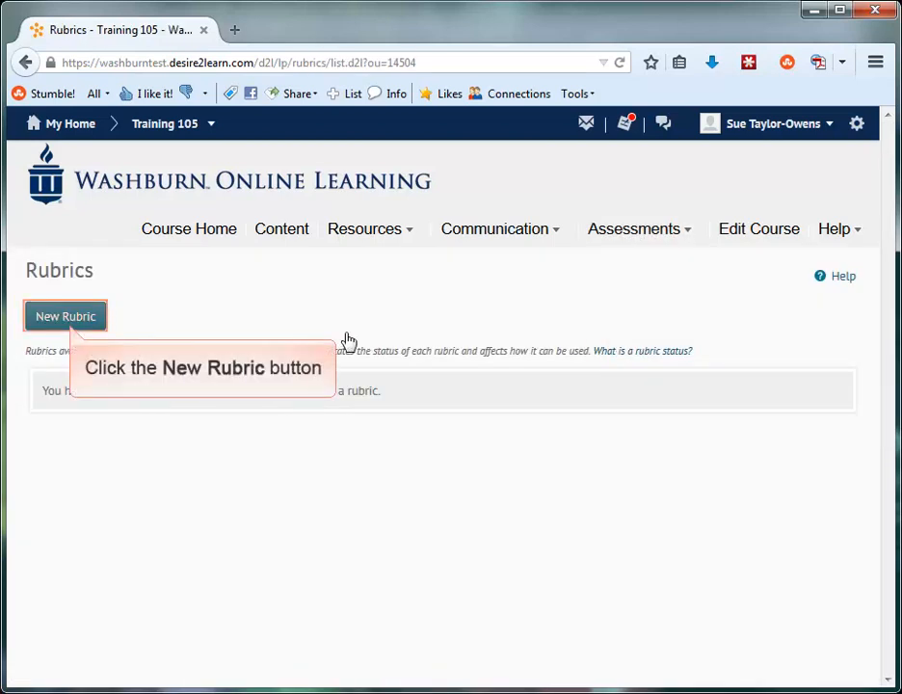
Create a new rubric named "Reflection paper rubric" and set its status to Published
{"action": "left_click", "coordinate": [74, 320]}
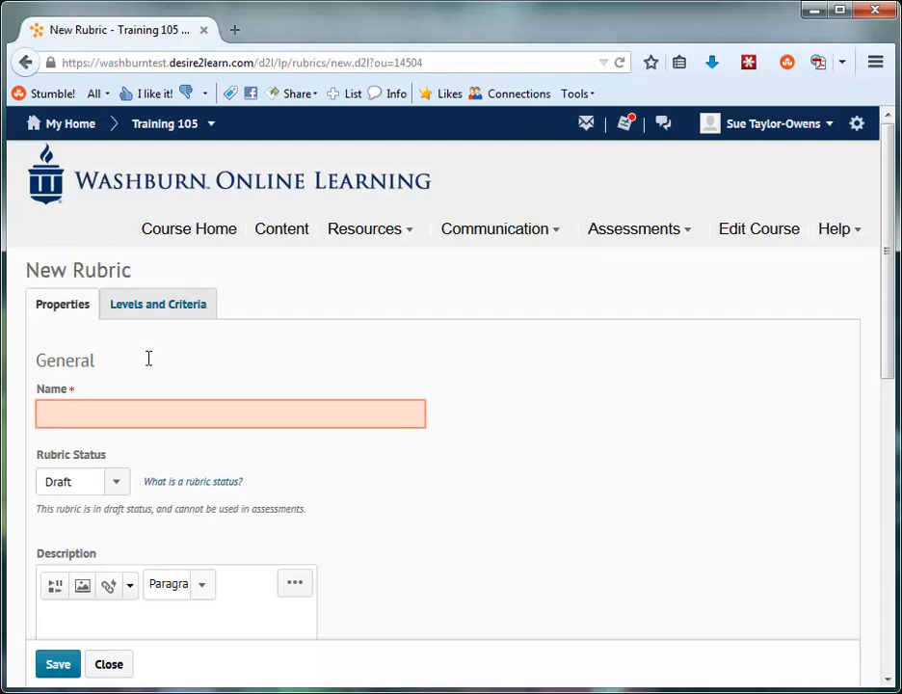
{"action": "left_click", "coordinate": [157, 415]}
{"action": "type", "text": "Reflection paper rubric"}
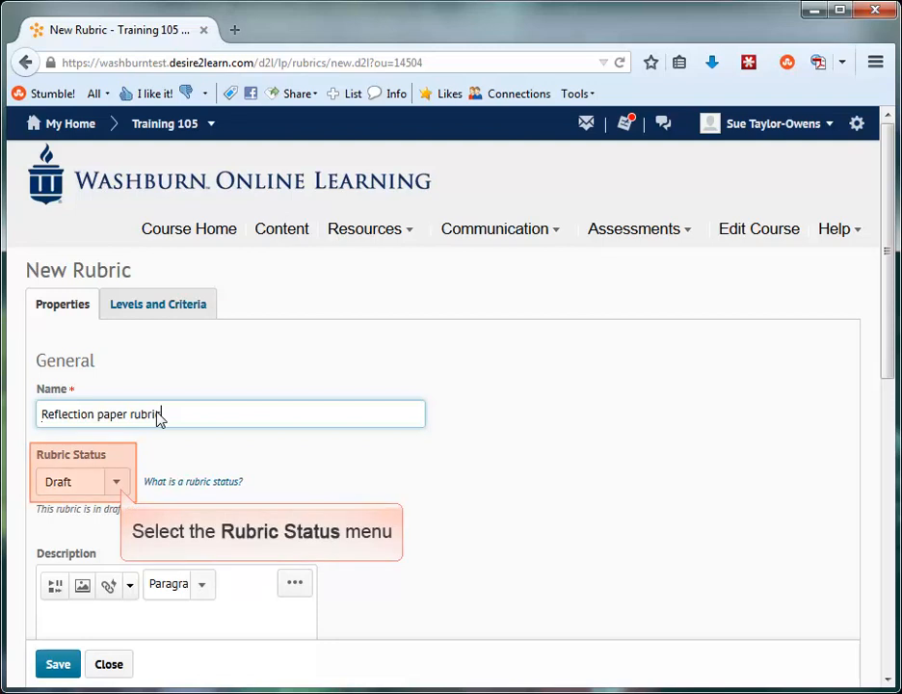
{"action": "left_click", "coordinate": [117, 484]}
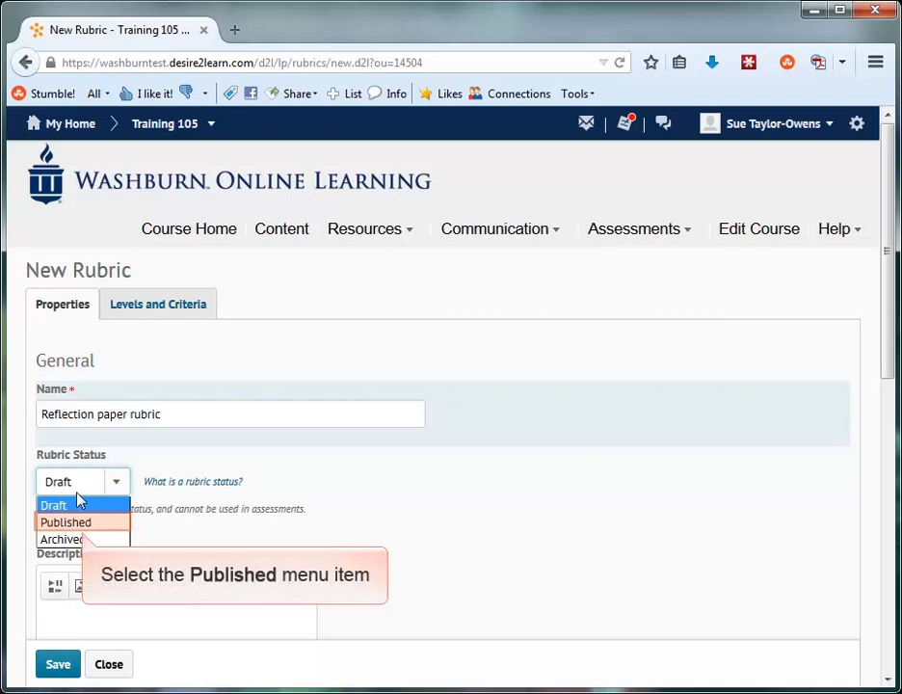
{"action": "left_click", "coordinate": [71, 525]}
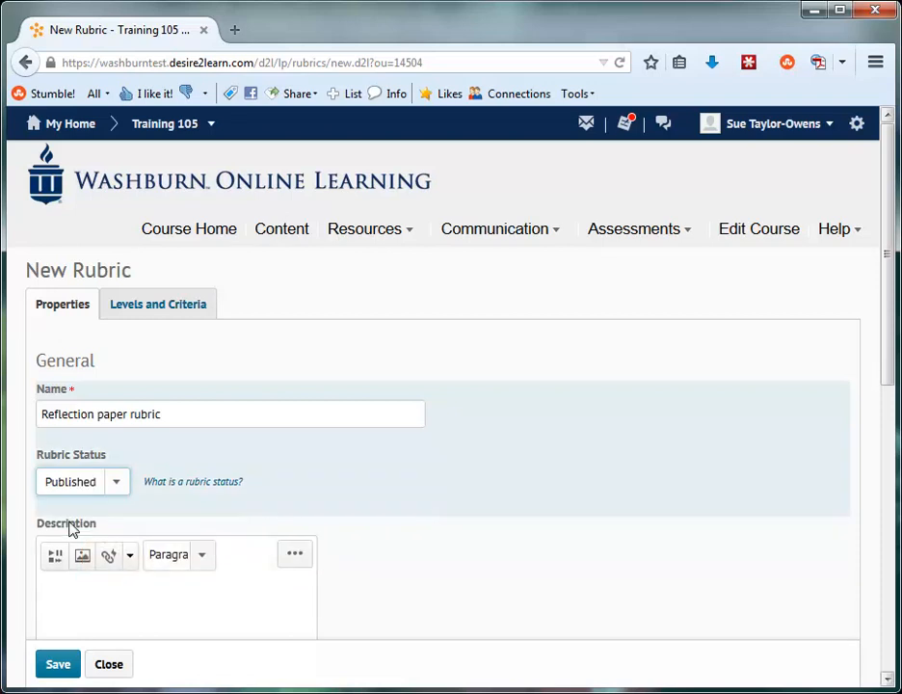
Keep the rubric type Analytic and set the initial number of levels to 5 and of criteria to 6
{"action": "left_click", "coordinate": [886, 631]}
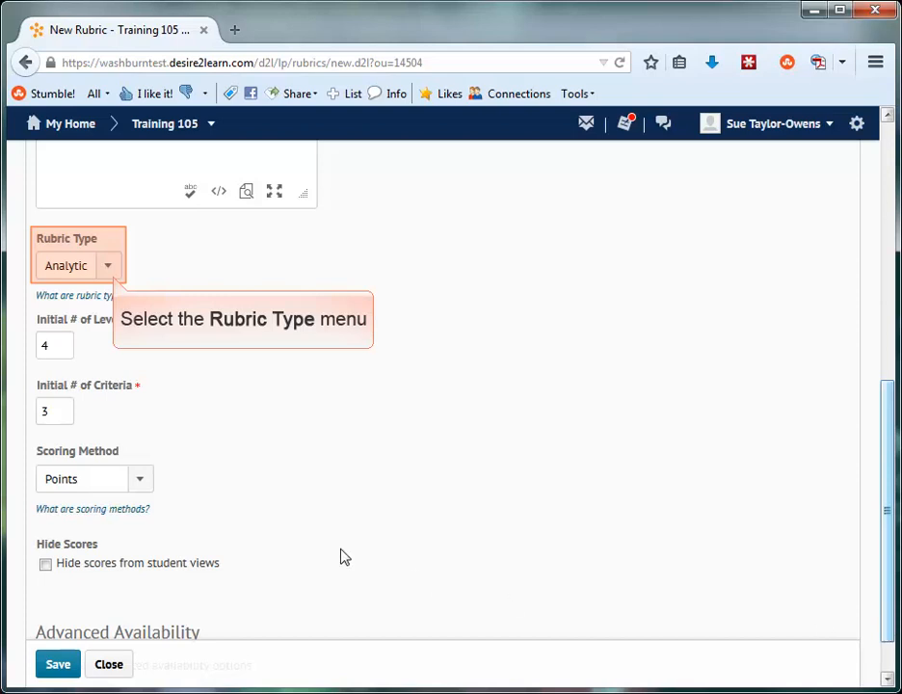
{"action": "left_click", "coordinate": [116, 269]}
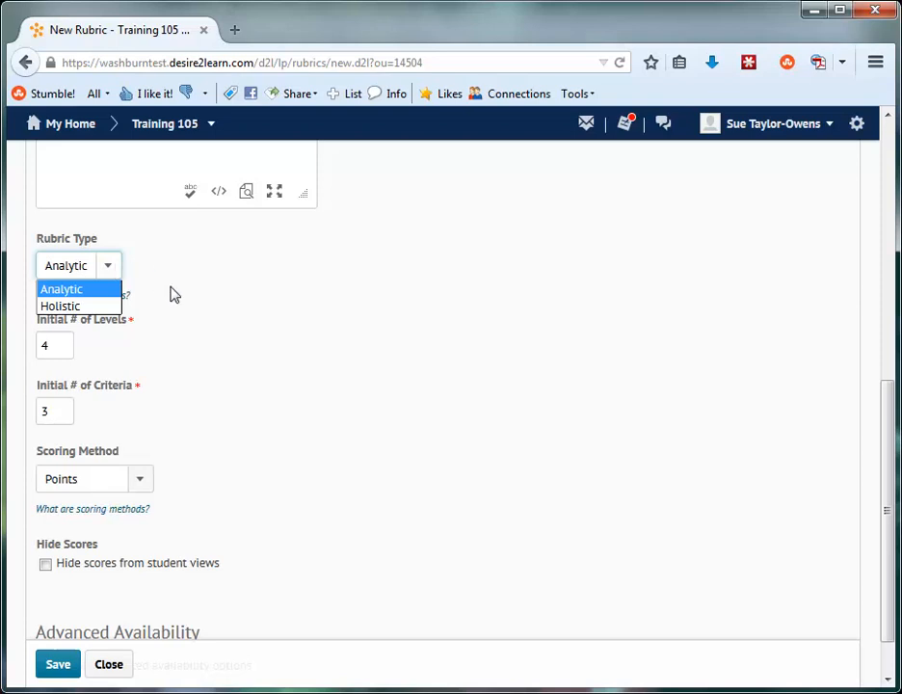
{"action": "left_click", "coordinate": [190, 349]}
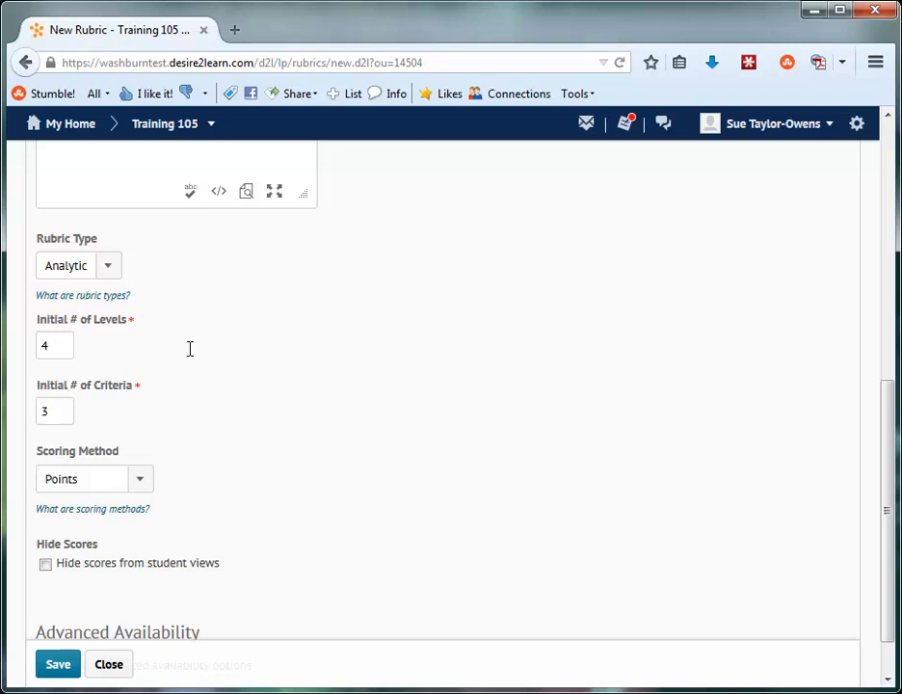
{"action": "double_click", "coordinate": [66, 345]}
{"action": "type", "text": "5"}
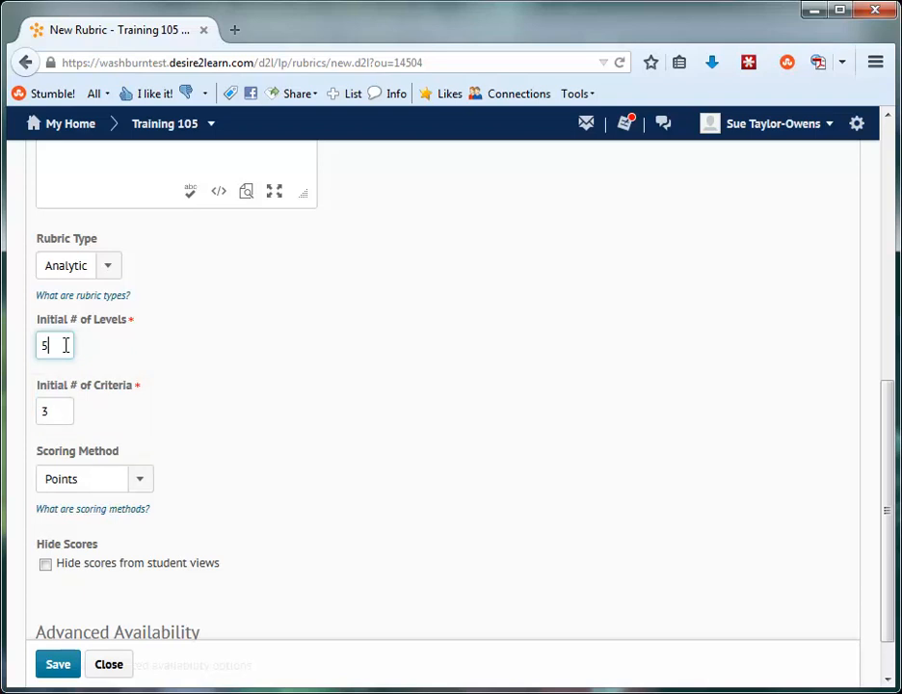
{"action": "double_click", "coordinate": [58, 412]}
{"action": "type", "text": "6"}
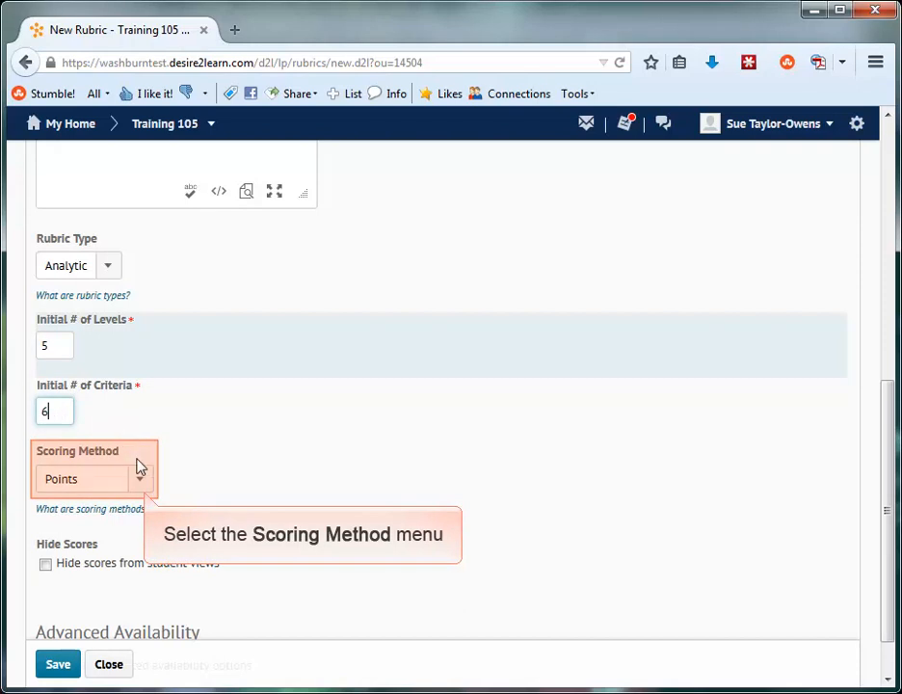
Review the available scoring methods and read the help text explaining them, keeping Points selected
{"action": "left_click", "coordinate": [141, 482]}
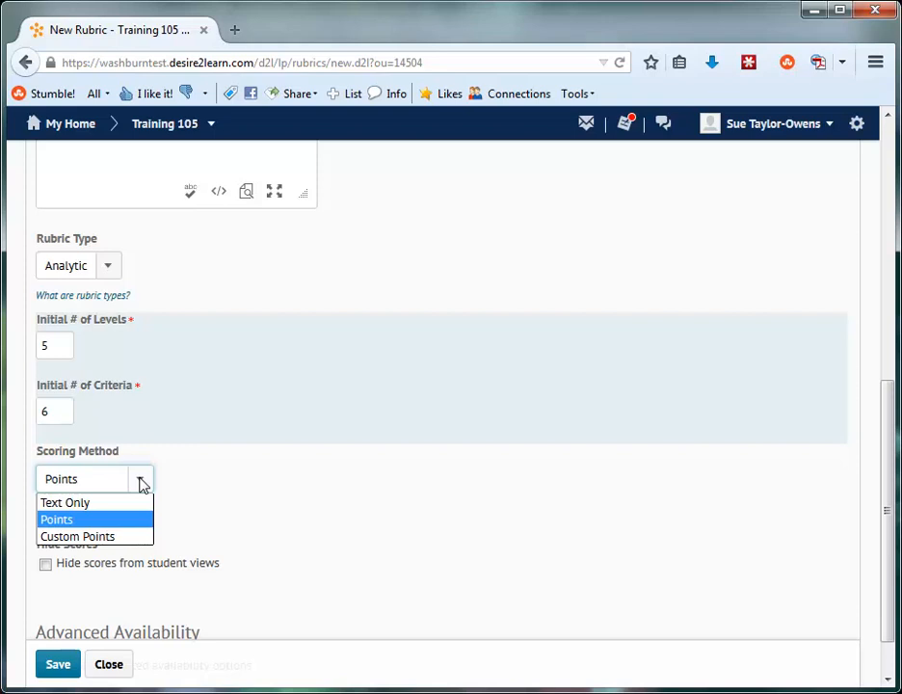
{"action": "left_click", "coordinate": [221, 508]}
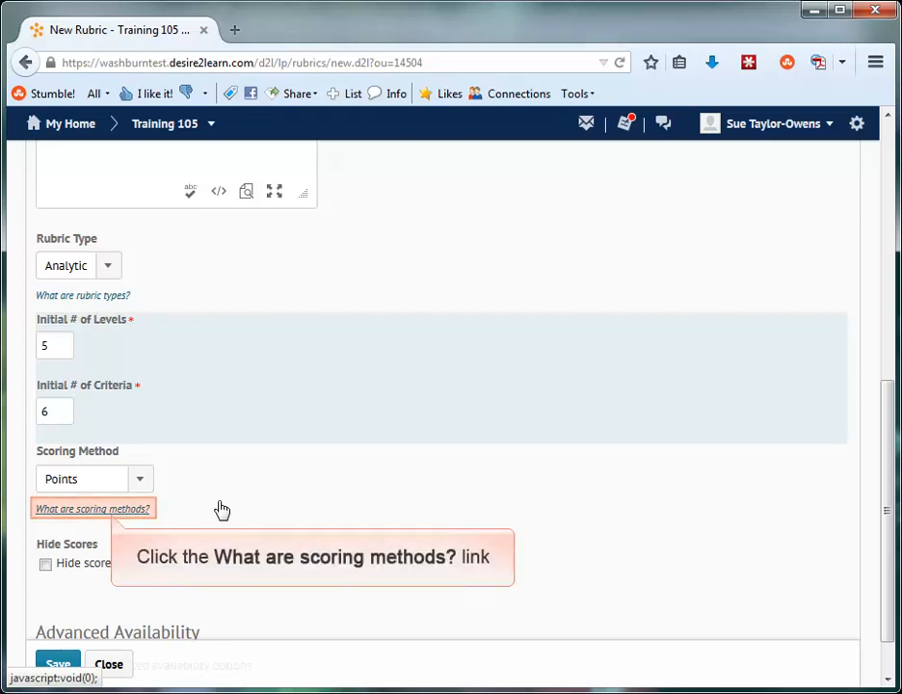
{"action": "left_click", "coordinate": [113, 512]}
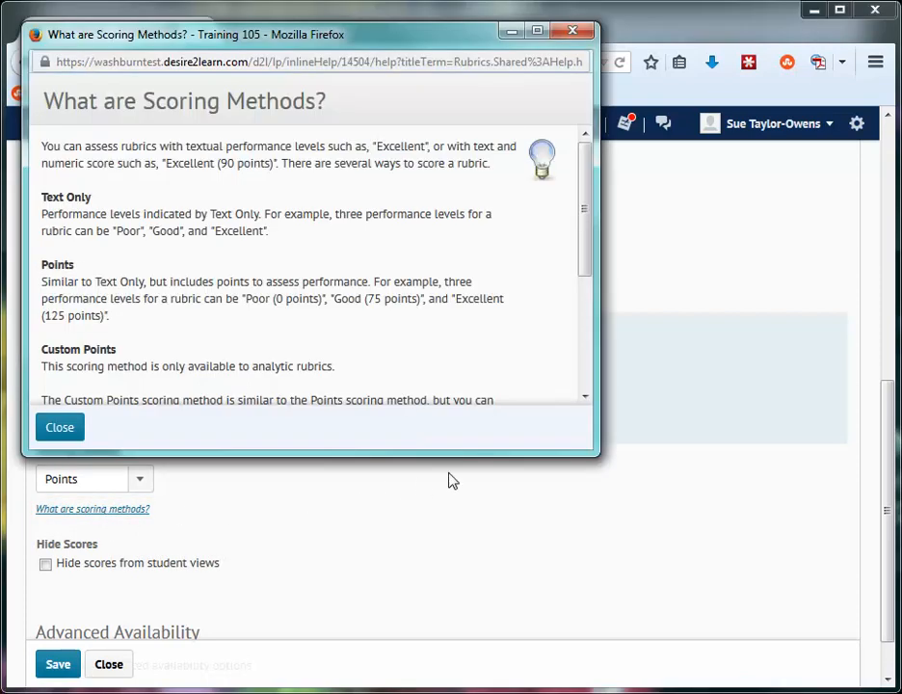
{"action": "left_click", "coordinate": [584, 358]}
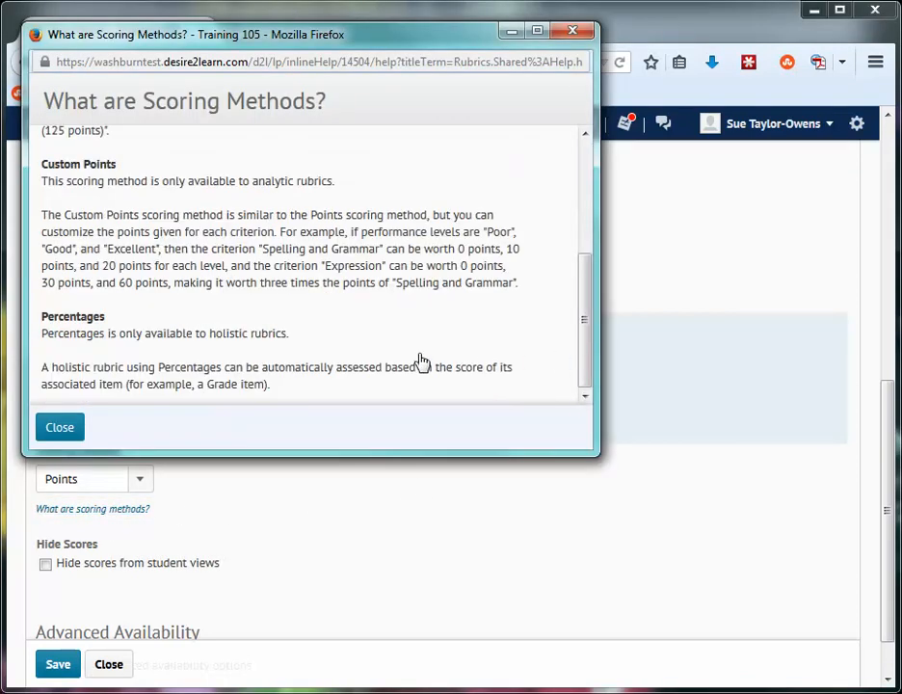
{"action": "left_click", "coordinate": [50, 435]}
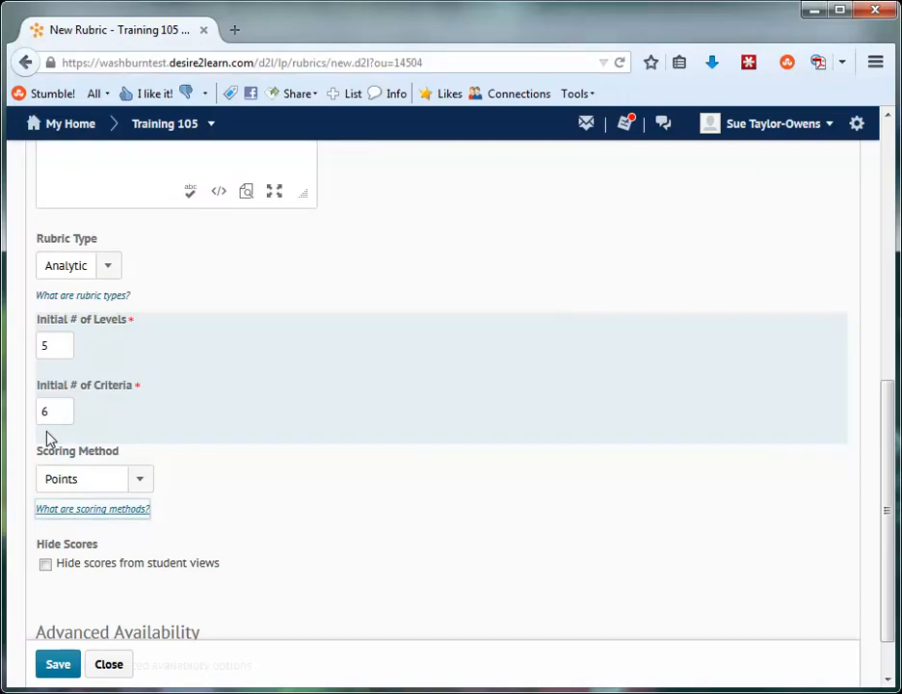
Go to the rubric's levels and criteria and open the criteria group for editing
{"action": "left_click", "coordinate": [885, 296]}
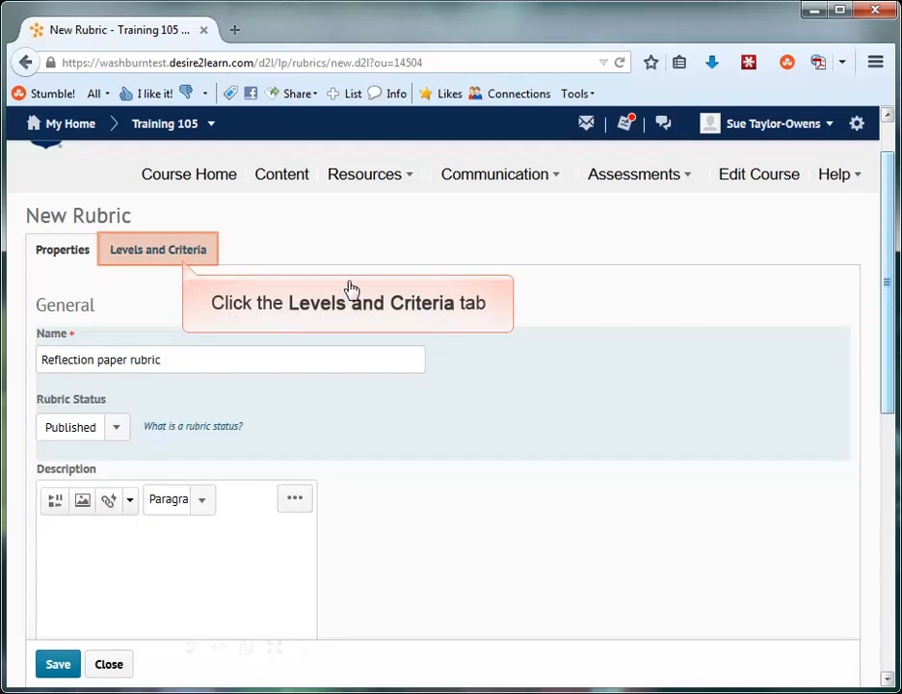
{"action": "left_click", "coordinate": [187, 256]}
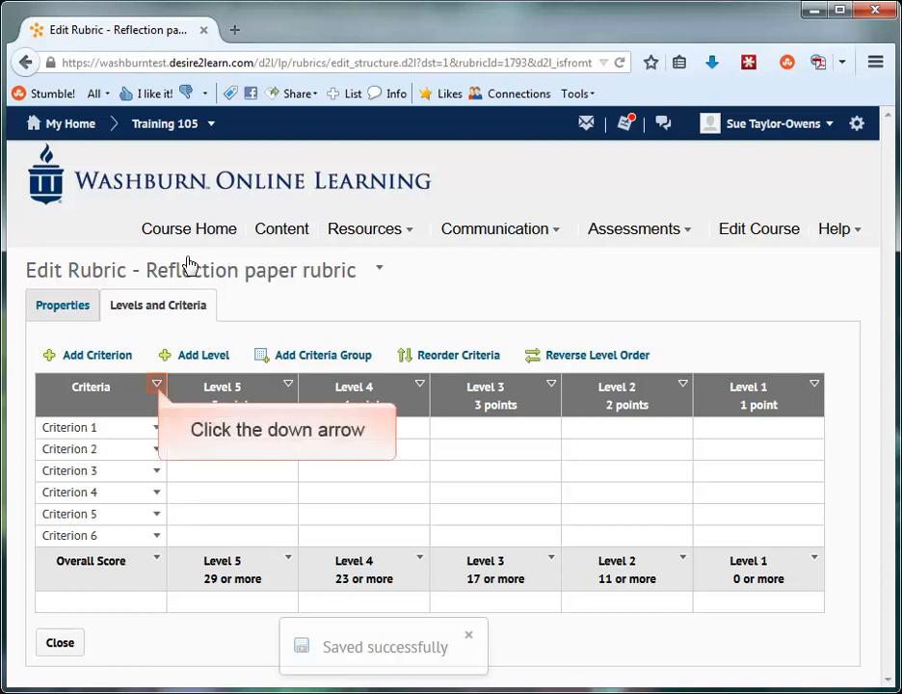
{"action": "left_click", "coordinate": [156, 385]}
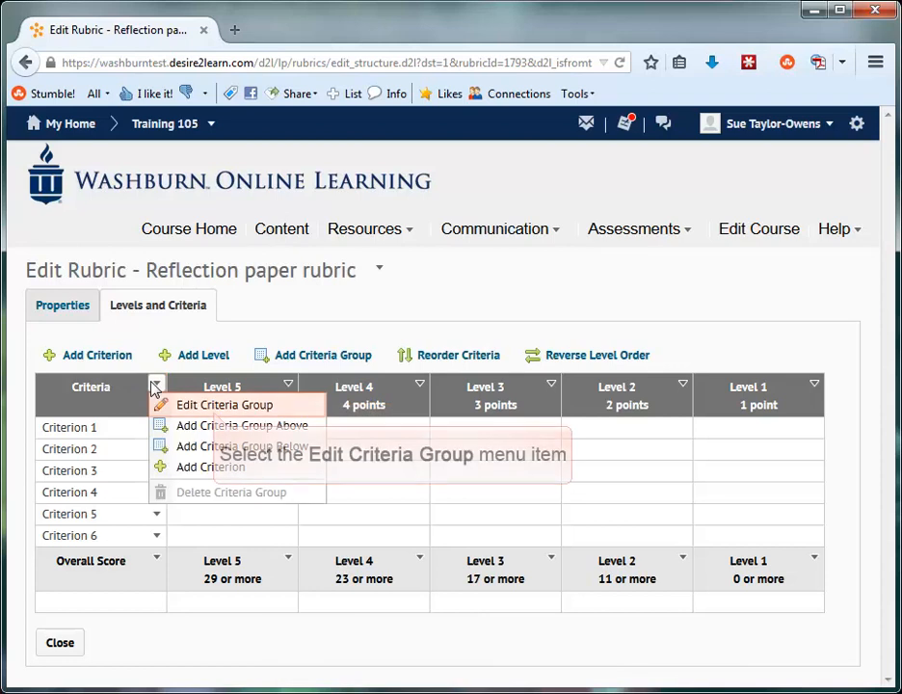
{"action": "left_click", "coordinate": [199, 401]}
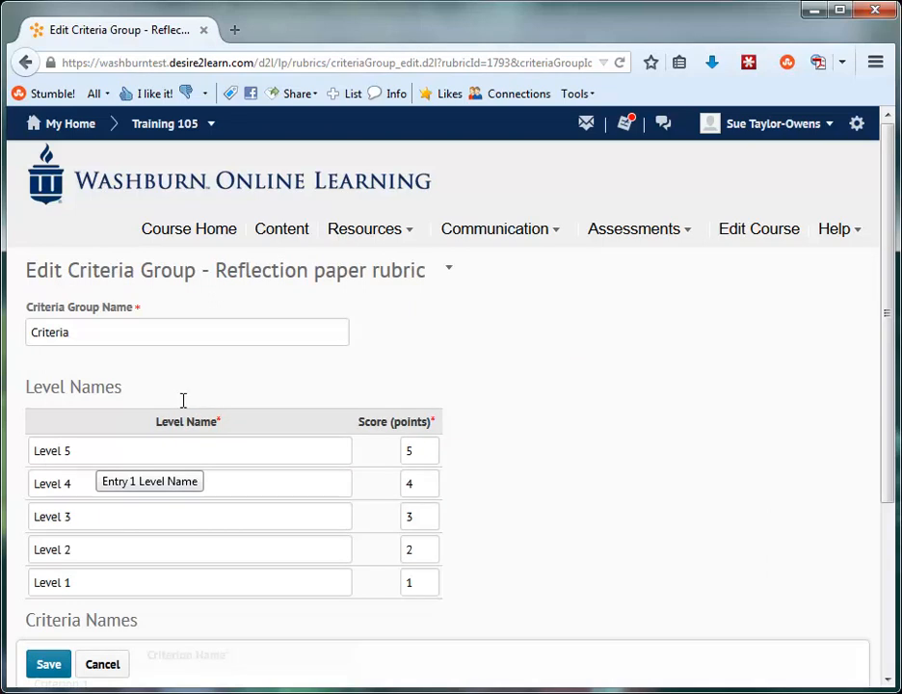
Rename the five levels, from highest to lowest score, Excellent, Good, Average, Below Average and Poor
{"action": "triple_click", "coordinate": [98, 449]}
{"action": "type", "text": "Excellent"}
{"action": "triple_click", "coordinate": [85, 475]}
{"action": "type", "text": "Good"}
{"action": "triple_click", "coordinate": [100, 516]}
{"action": "type", "text": "Average"}
{"action": "triple_click", "coordinate": [87, 548]}
{"action": "type", "text": "Below Average"}
{"action": "triple_click", "coordinate": [82, 583]}
{"action": "type", "text": "Poor"}
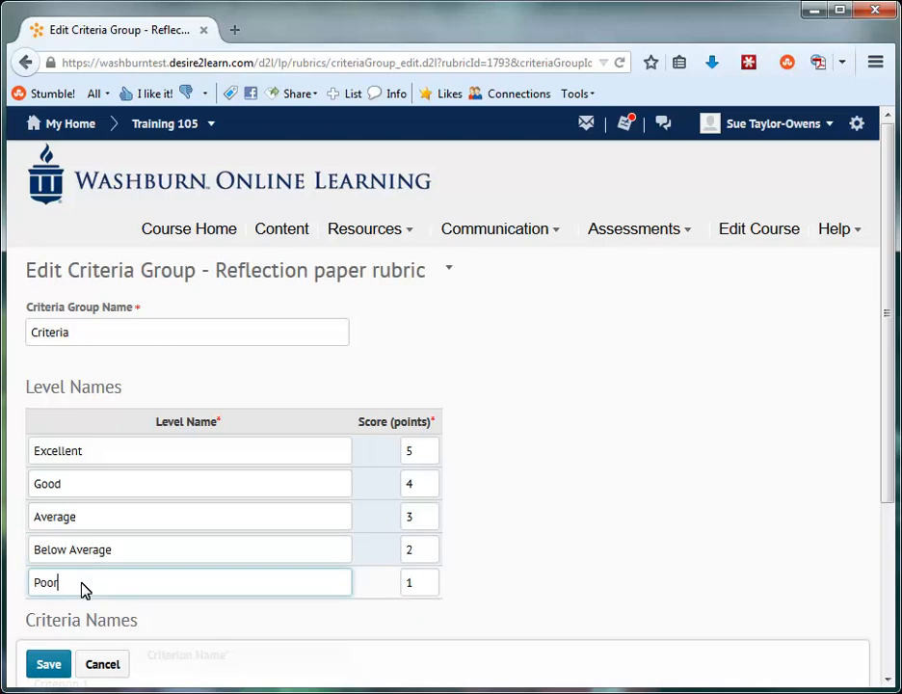
Rename the first three criteria Format, References and Title Page
{"action": "left_click", "coordinate": [888, 647]}
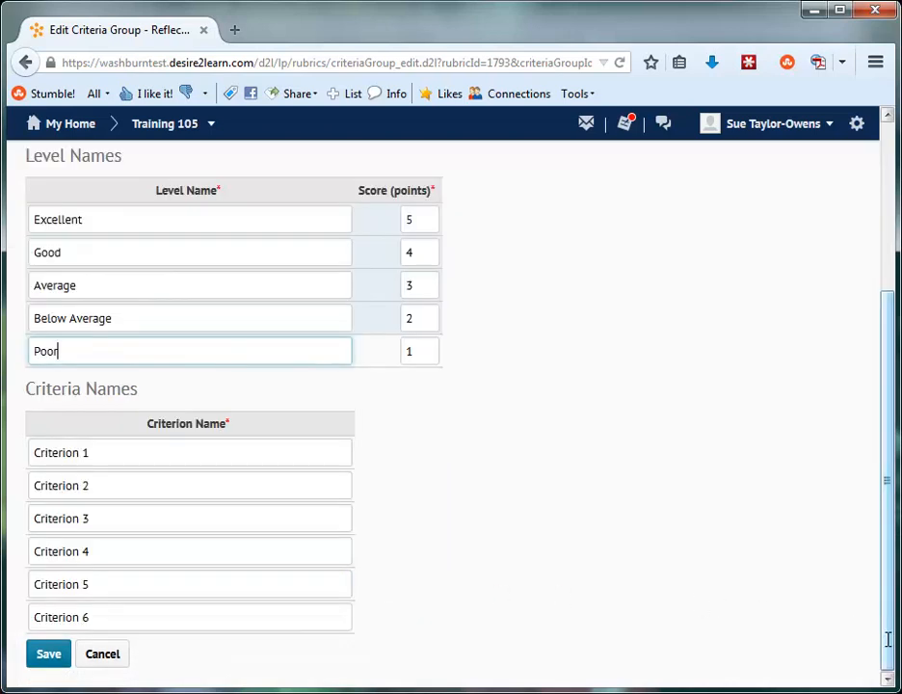
{"action": "triple_click", "coordinate": [112, 452]}
{"action": "type", "text": "Format"}
{"action": "triple_click", "coordinate": [98, 481]}
{"action": "type", "text": "References"}
{"action": "triple_click", "coordinate": [109, 508]}
{"action": "type", "text": "Title Page"}
Rename the last three criteria Introduction, Explanation and Conclusion, and save the criteria group
{"action": "triple_click", "coordinate": [114, 550]}
{"action": "type", "text": "Introduction"}
{"action": "triple_click", "coordinate": [105, 578]}
{"action": "type", "text": "Explanation"}
{"action": "triple_click", "coordinate": [110, 616]}
{"action": "type", "text": "Conclusio"}
{"action": "type", "text": "n"}
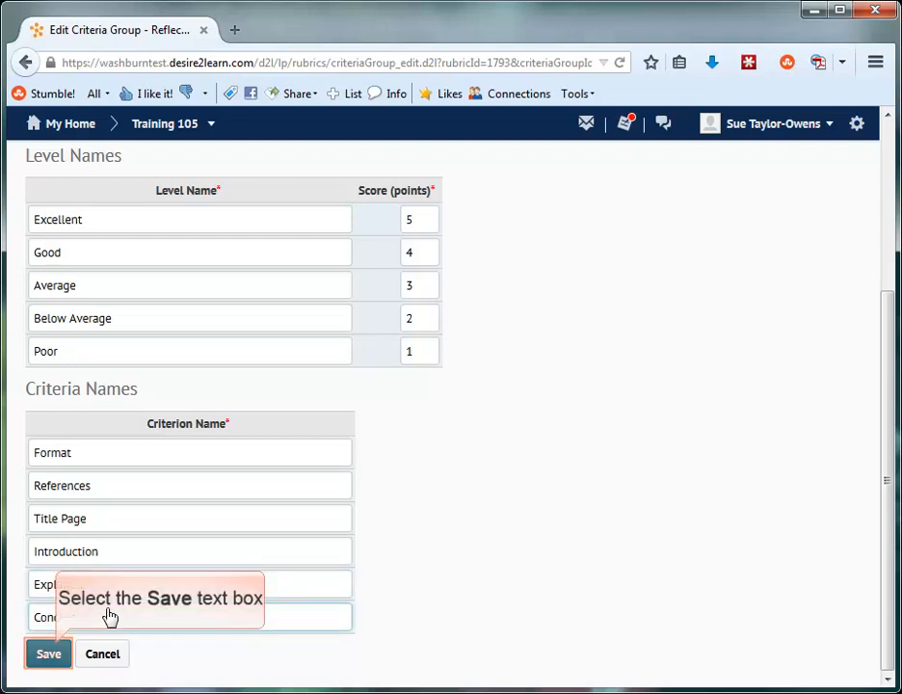
{"action": "left_click", "coordinate": [48, 653]}
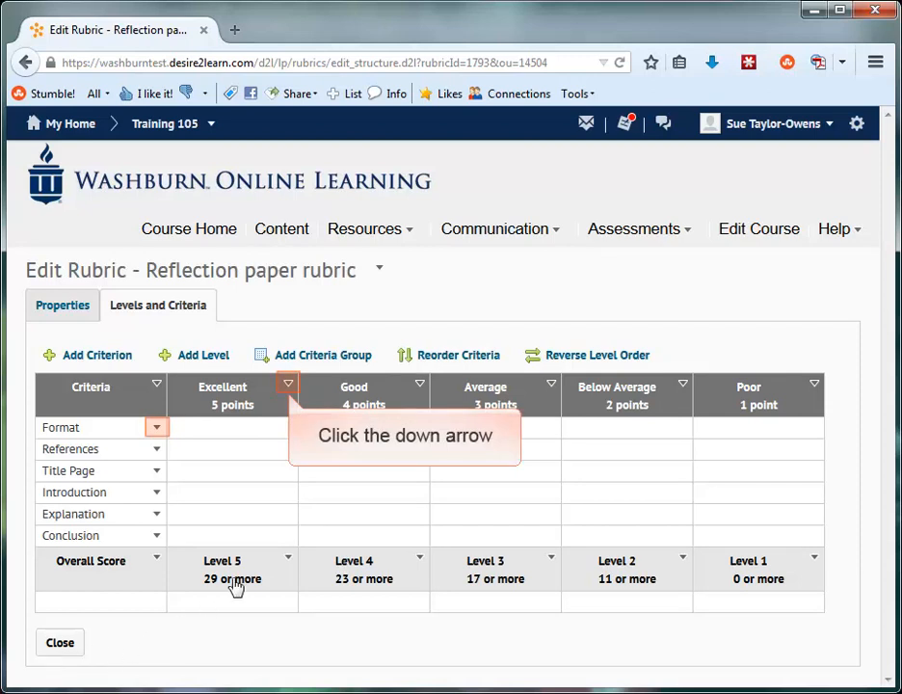
For the Excellent level, describe Format as "Complete sentences. Only 1 mistake..." and References as "All references in APA format.", and save the level
{"action": "left_click", "coordinate": [288, 385]}
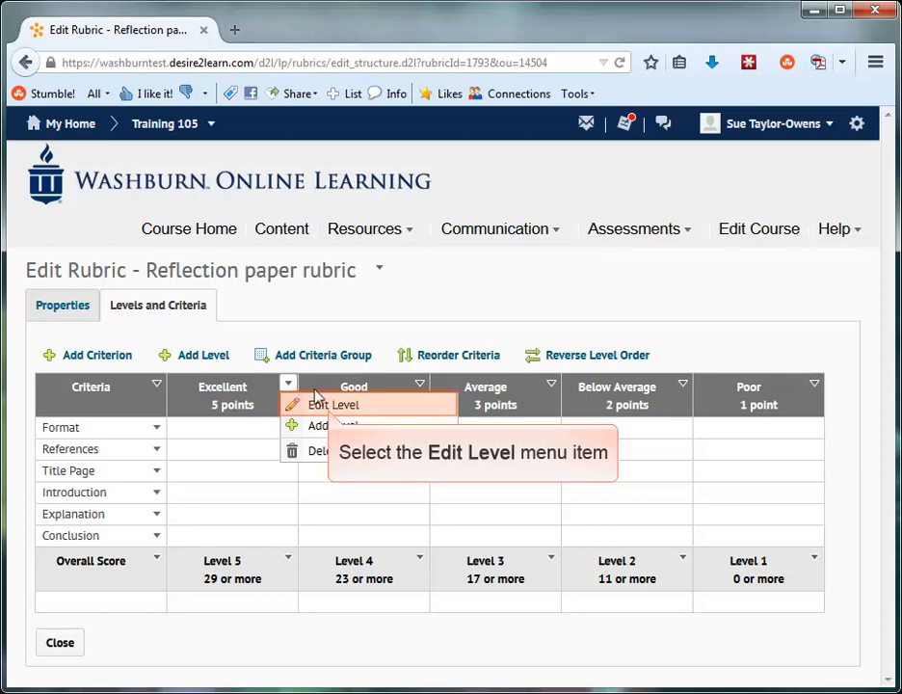
{"action": "left_click", "coordinate": [307, 408]}
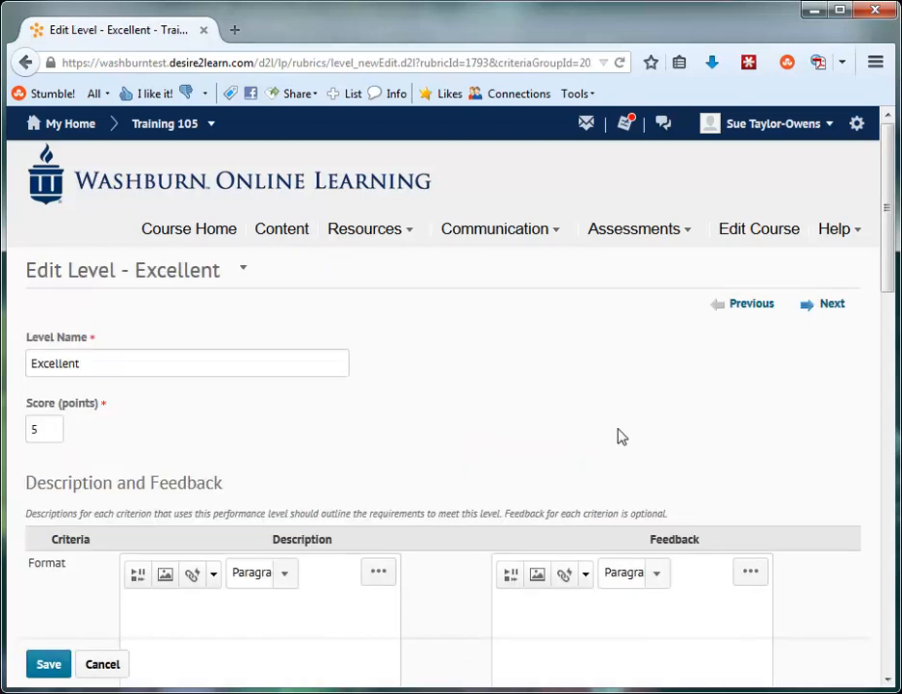
{"action": "scroll", "coordinate": [886, 672], "scroll_direction": "down", "scroll_amount": 5}
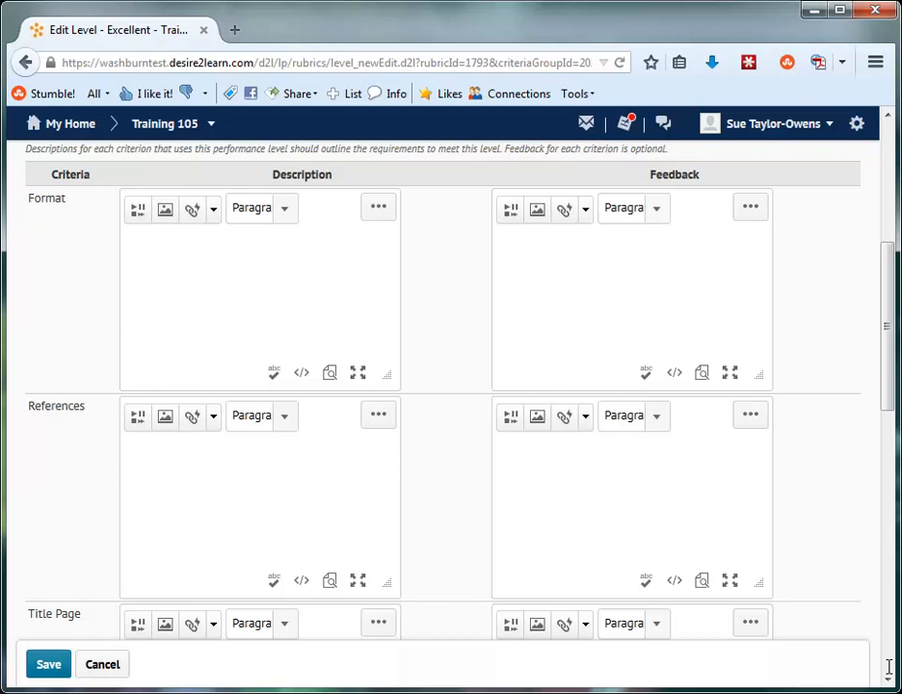
{"action": "left_click", "coordinate": [208, 251]}
{"action": "type", "text": "Complete sentences. Only 1 mistake..."}
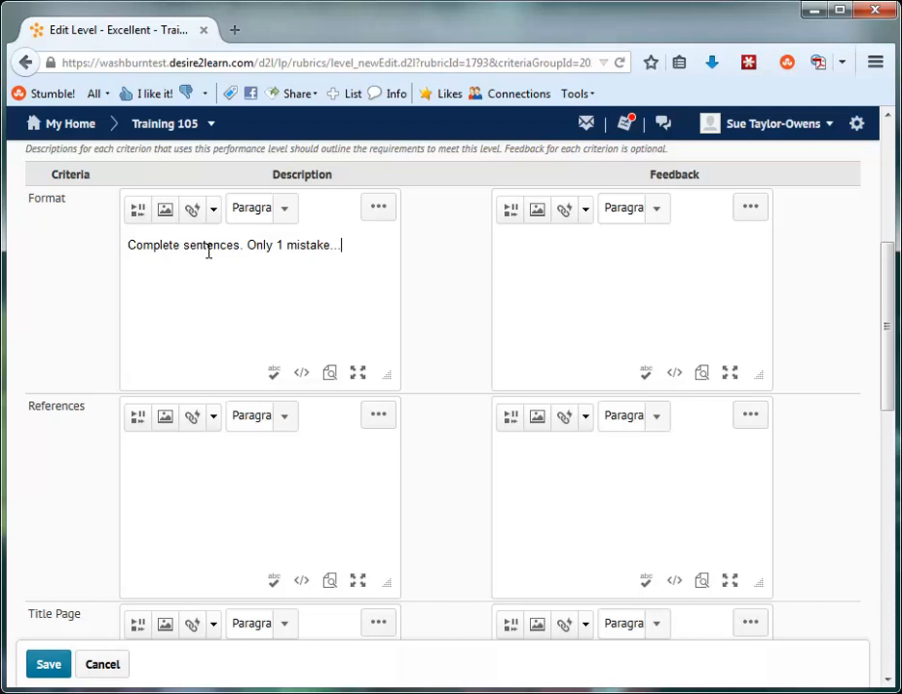
{"action": "left_click", "coordinate": [160, 453]}
{"action": "type", "text": "All references in APA format."}
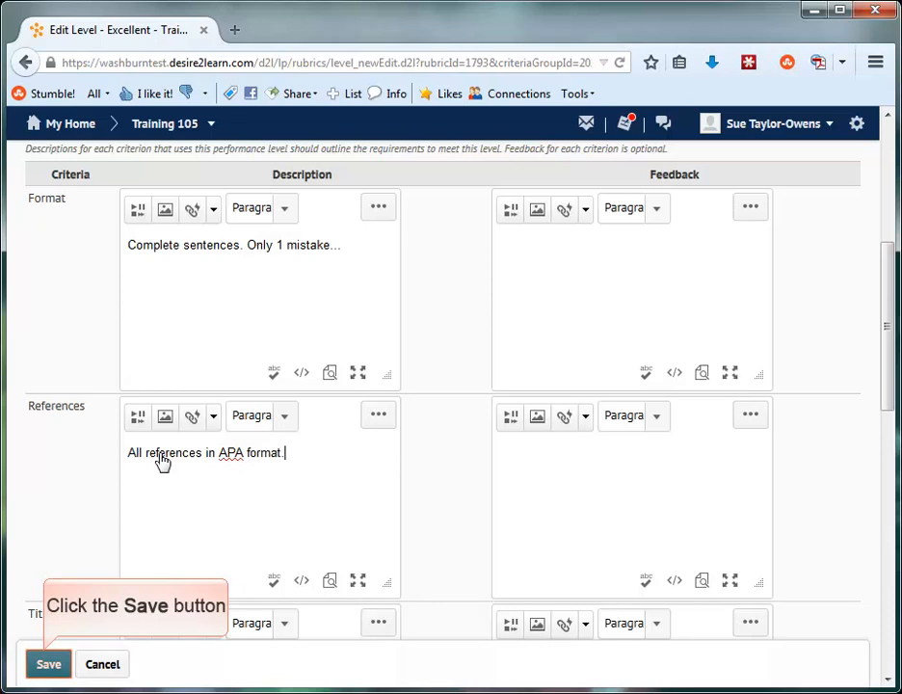
{"action": "left_click", "coordinate": [49, 664]}
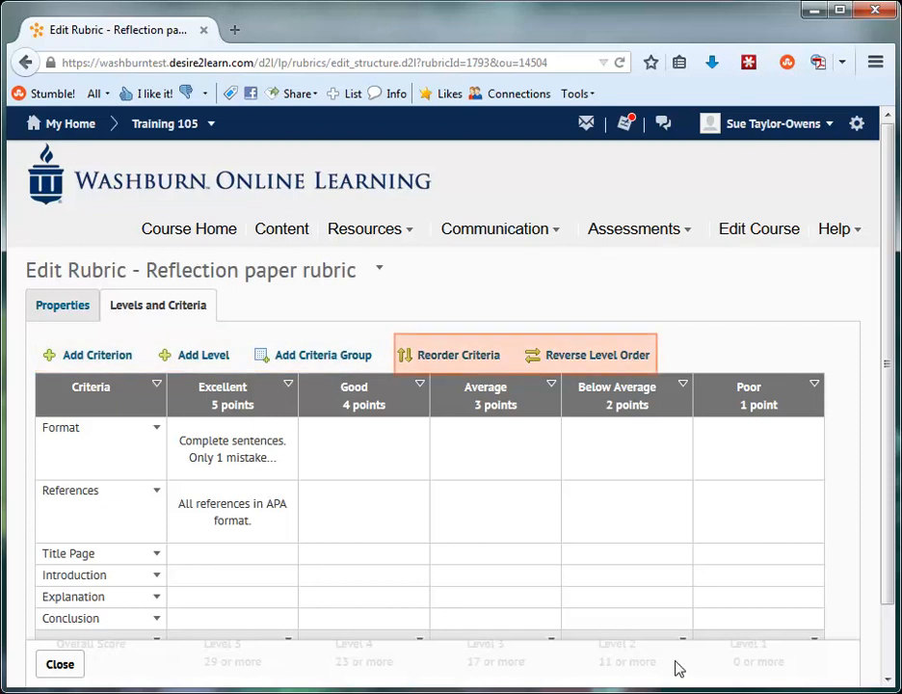
Edit the overall score levels, renaming Level 5 as Excellent with a start range of 25
{"action": "left_click", "coordinate": [886, 658]}
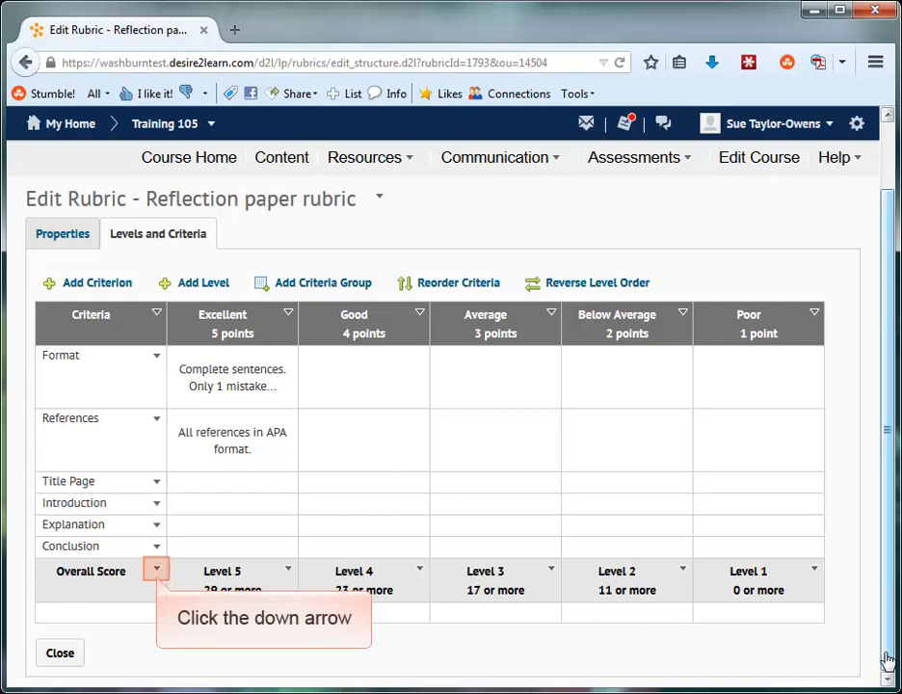
{"action": "left_click", "coordinate": [157, 570]}
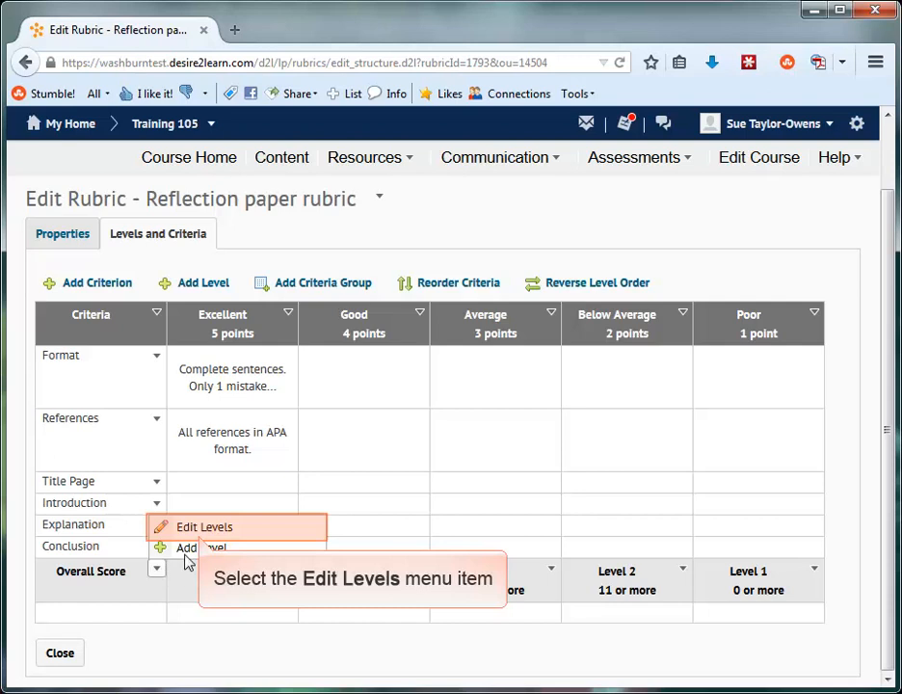
{"action": "left_click", "coordinate": [192, 528]}
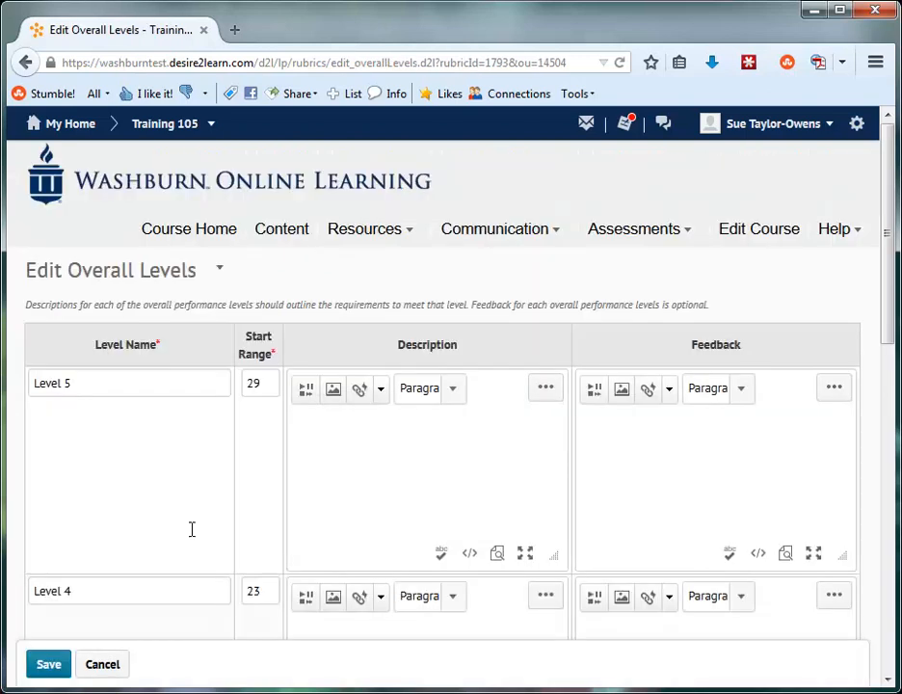
{"action": "triple_click", "coordinate": [89, 381]}
{"action": "type", "text": "Excellent"}
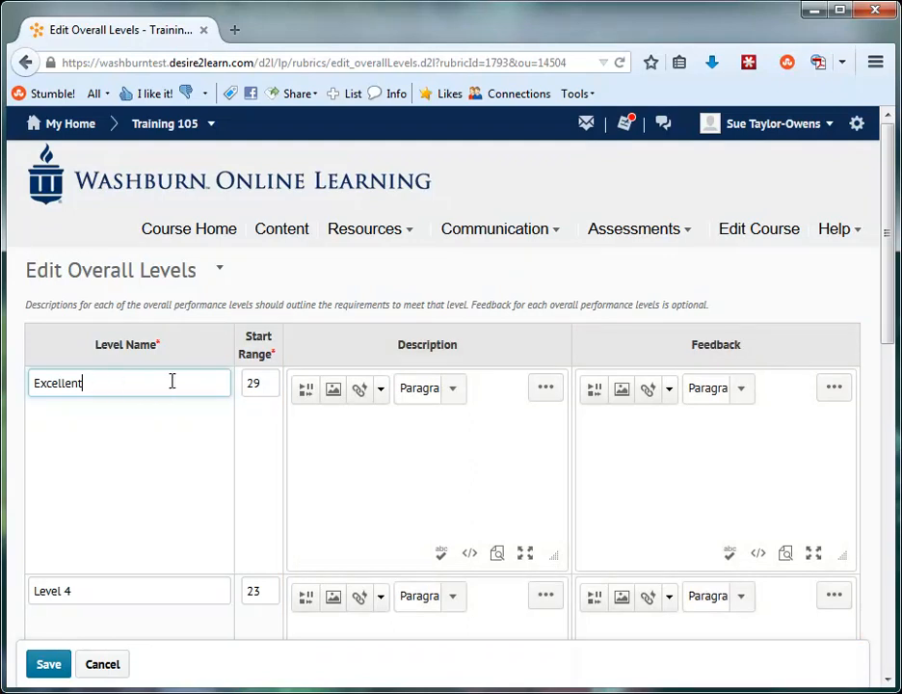
{"action": "left_click", "coordinate": [264, 383]}
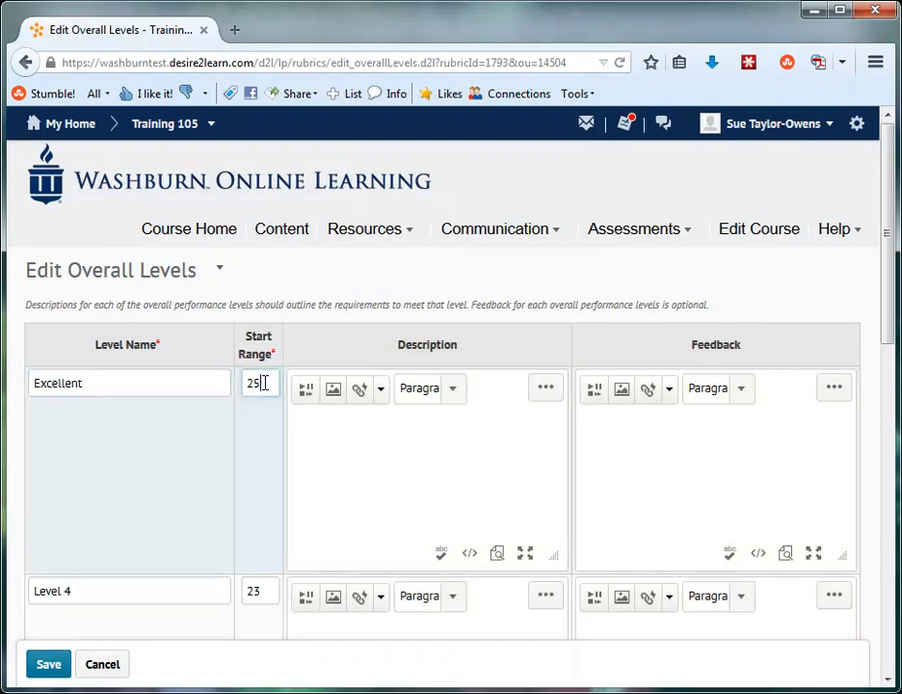
Rename overall Level 4 as Good and set its start range to 20
{"action": "triple_click", "coordinate": [85, 586]}
{"action": "type", "text": "Good"}
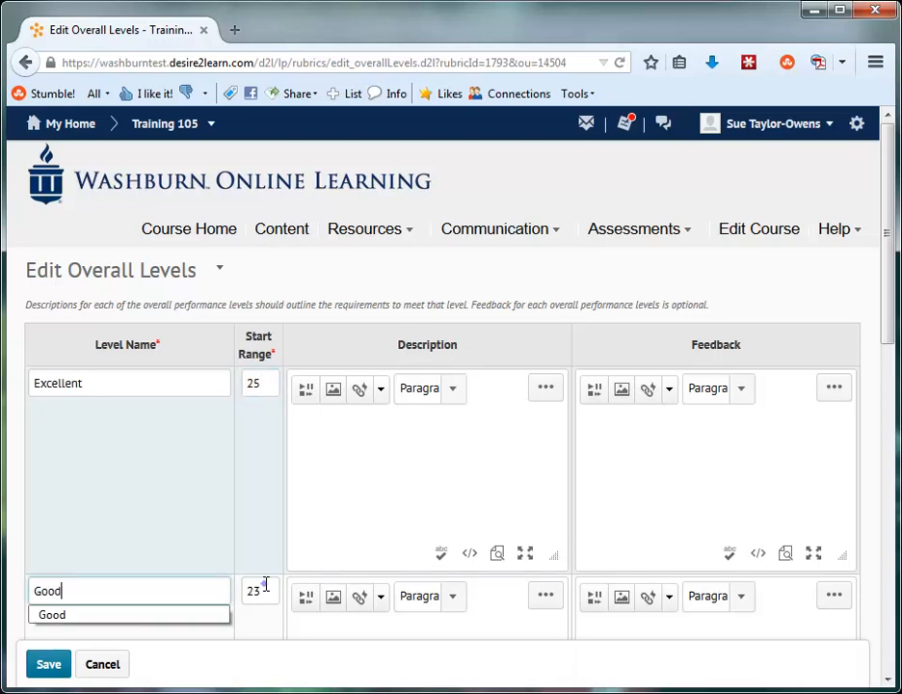
{"action": "double_click", "coordinate": [264, 589]}
{"action": "type", "text": "20"}
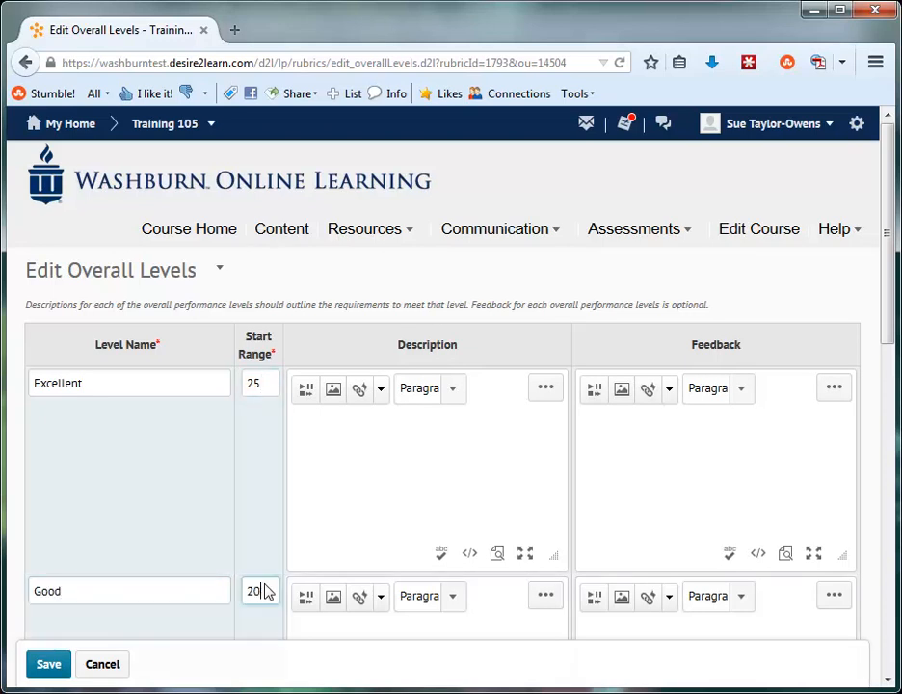
Rename overall Level 3 as Average and set its start range to 15
{"action": "left_click", "coordinate": [886, 647]}
{"action": "triple_click", "coordinate": [81, 287]}
{"action": "type", "text": "Average"}
{"action": "double_click", "coordinate": [263, 283]}
{"action": "type", "text": "15"}
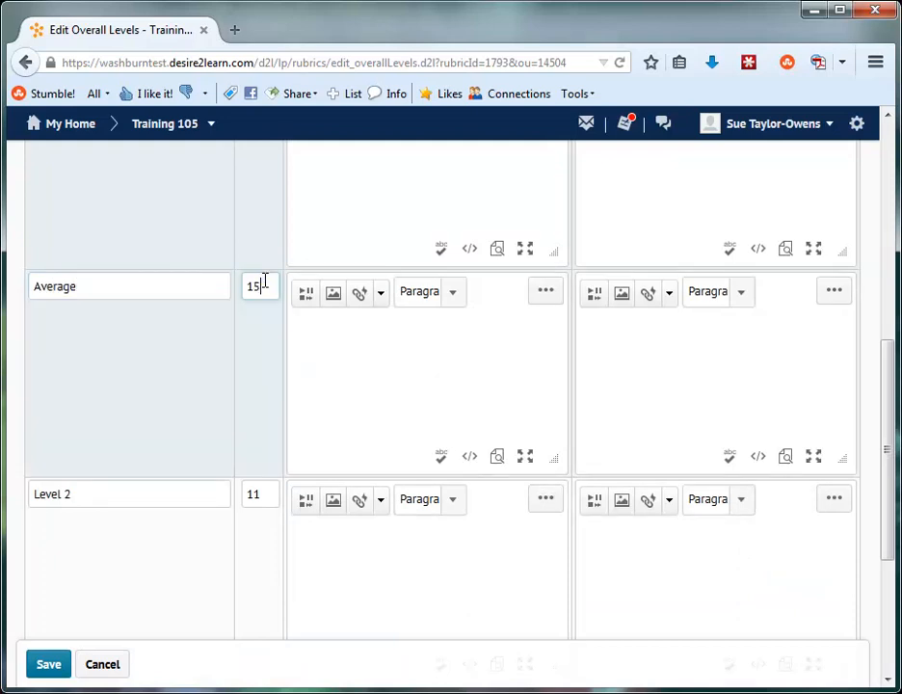
Rename overall Level 2 as Below Average and set its start range to 10
{"action": "triple_click", "coordinate": [83, 492]}
{"action": "type", "text": "Below Average"}
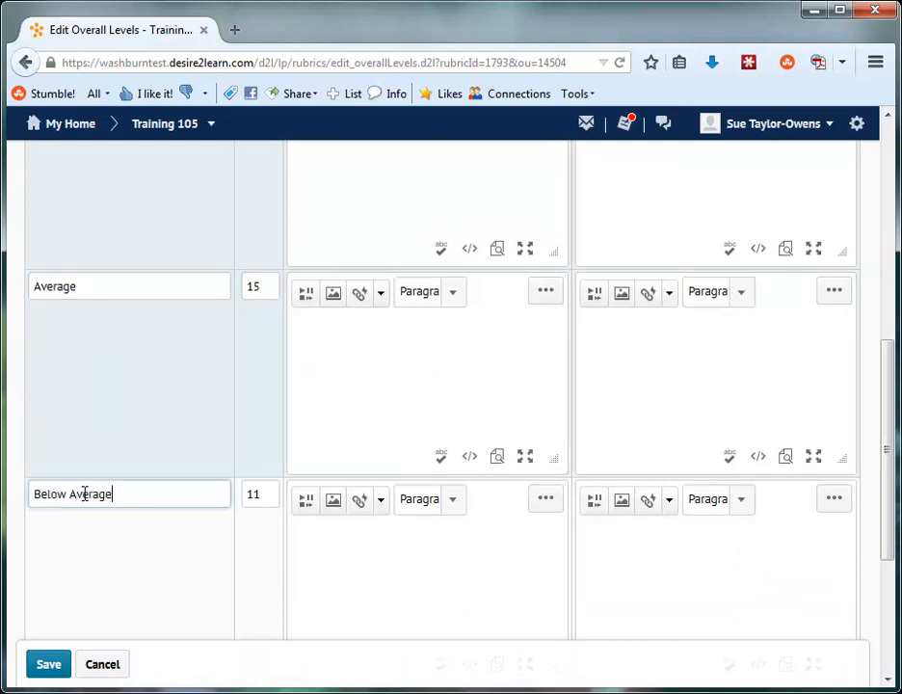
{"action": "double_click", "coordinate": [266, 494]}
{"action": "type", "text": "1"}
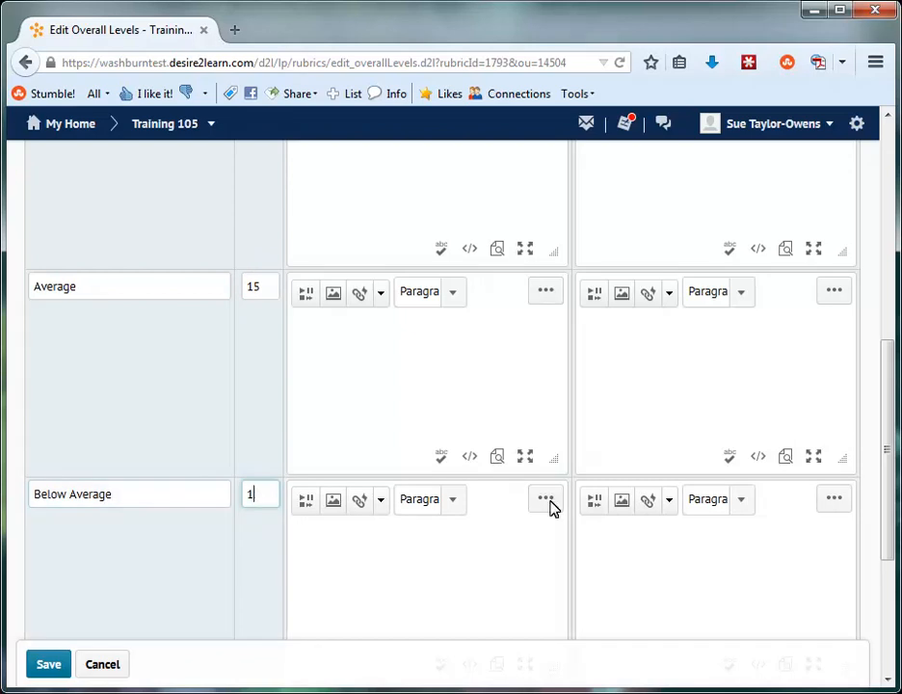
{"action": "type", "text": "0"}
Rename the lowest overall level as Poor and save the overall levels
{"action": "scroll", "coordinate": [886, 624], "scroll_direction": "down", "scroll_amount": 3}
{"action": "triple_click", "coordinate": [100, 445]}
{"action": "type", "text": "Poor"}
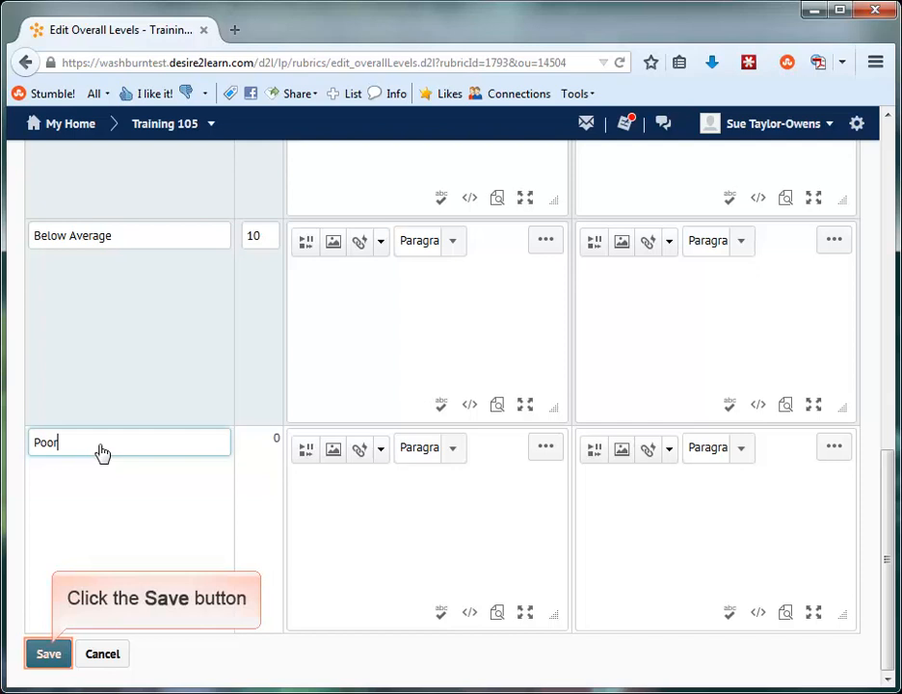
{"action": "left_click", "coordinate": [51, 658]}
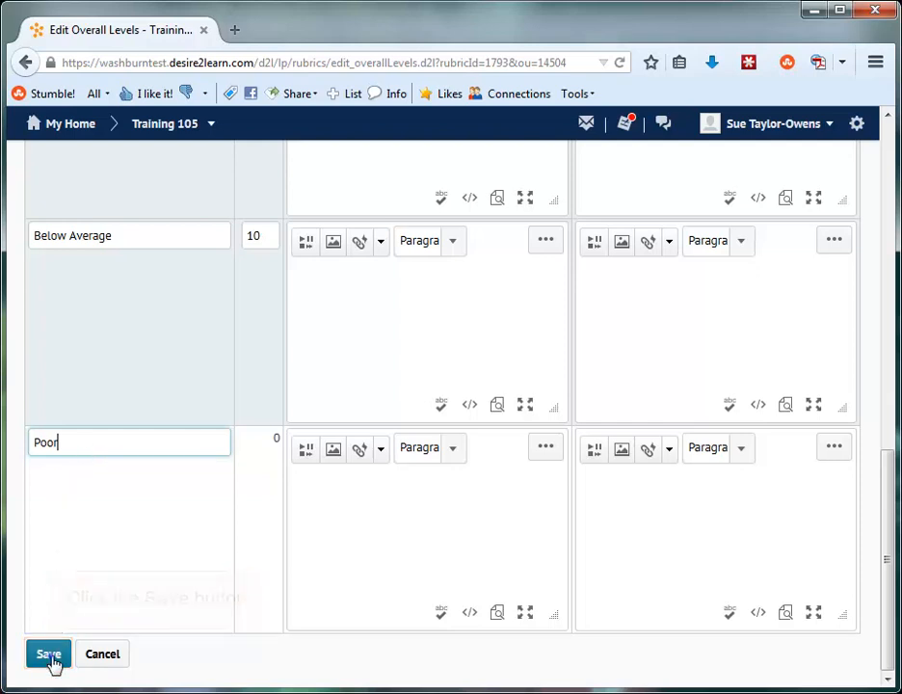
{"action": "scroll", "coordinate": [893, 653], "scroll_direction": "down", "scroll_amount": 2}
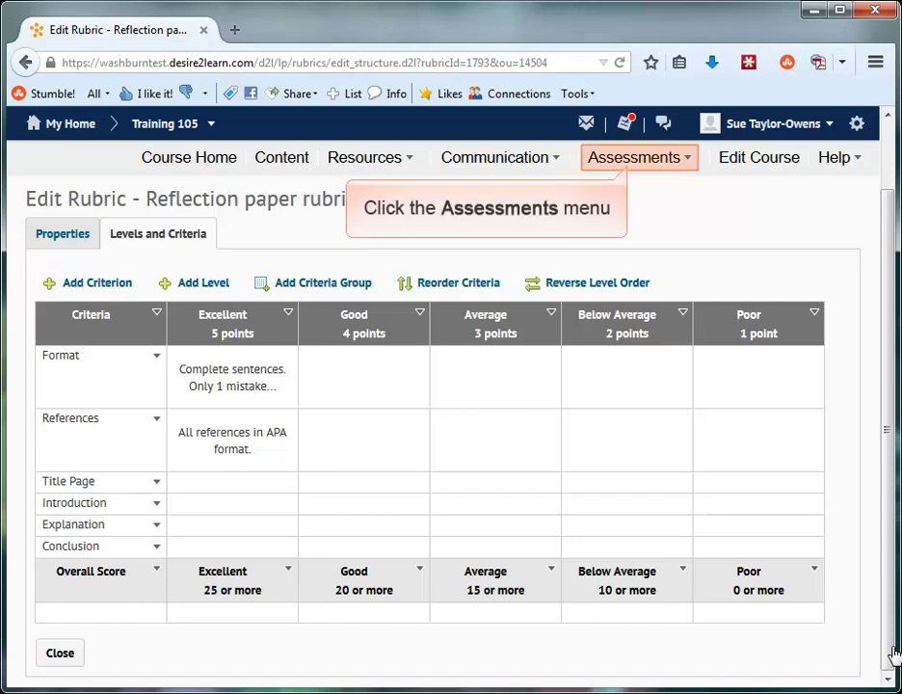
Open the Reflection Paper Dropbox folder for editing from the course's dropbox folders
{"action": "left_click", "coordinate": [633, 163]}
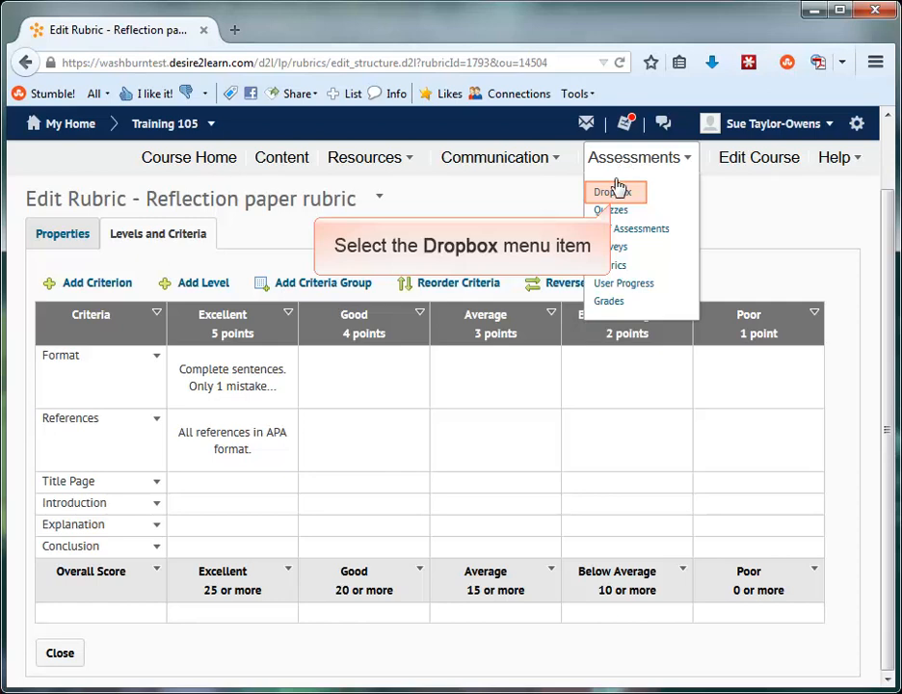
{"action": "left_click", "coordinate": [613, 195]}
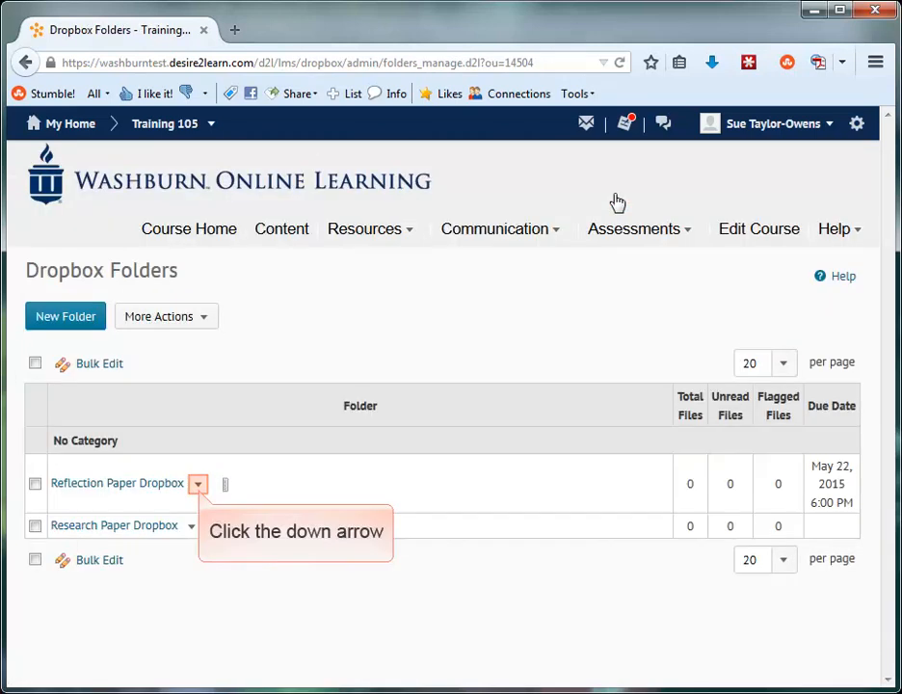
{"action": "left_click", "coordinate": [198, 484]}
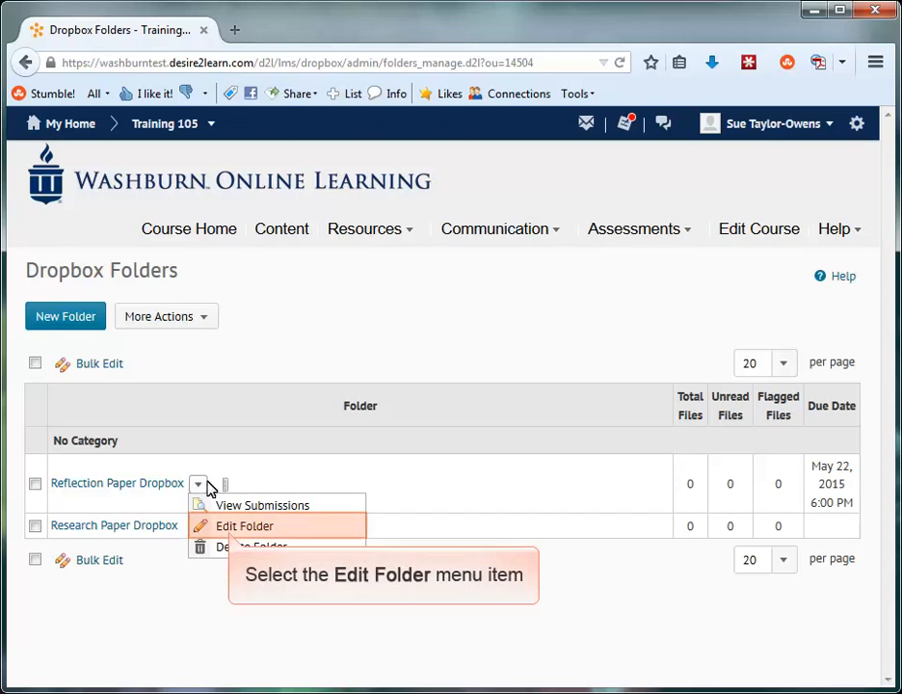
{"action": "left_click", "coordinate": [221, 529]}
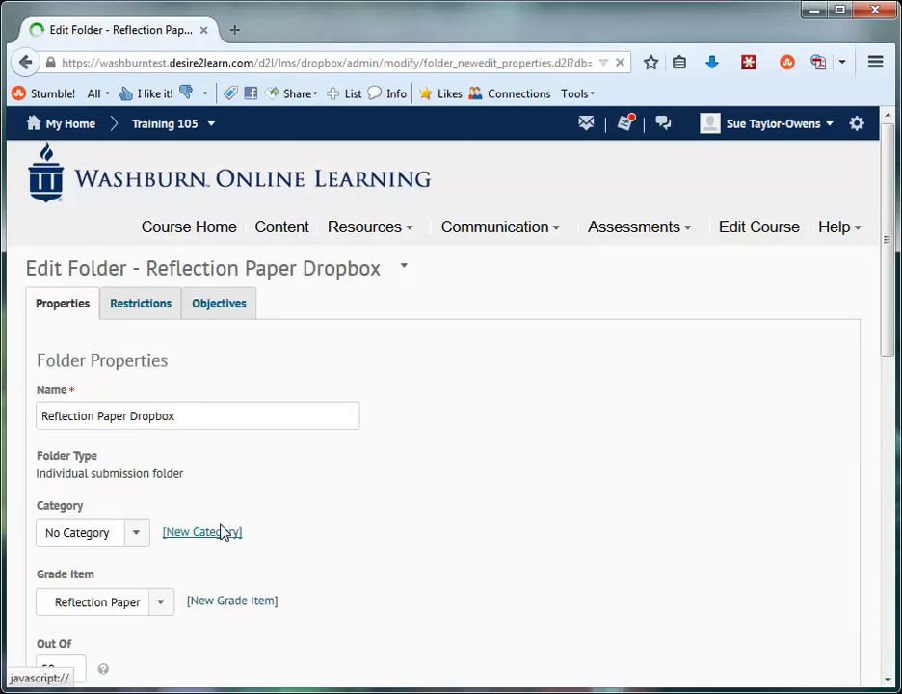
Attach the Reflection paper rubric to the dropbox folder, then save and close the folder
{"action": "left_click", "coordinate": [890, 643]}
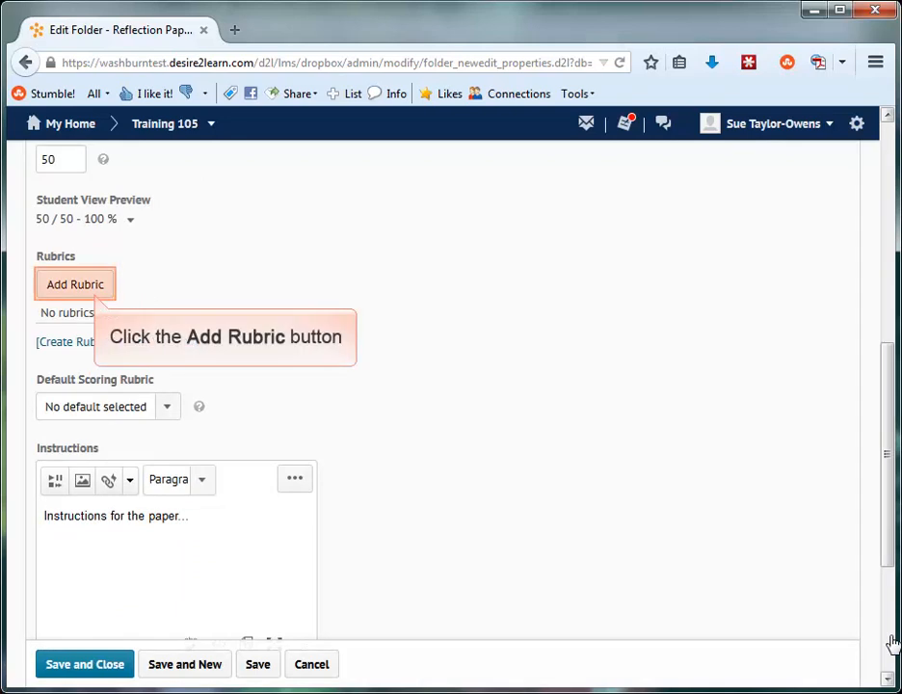
{"action": "left_click", "coordinate": [73, 285]}
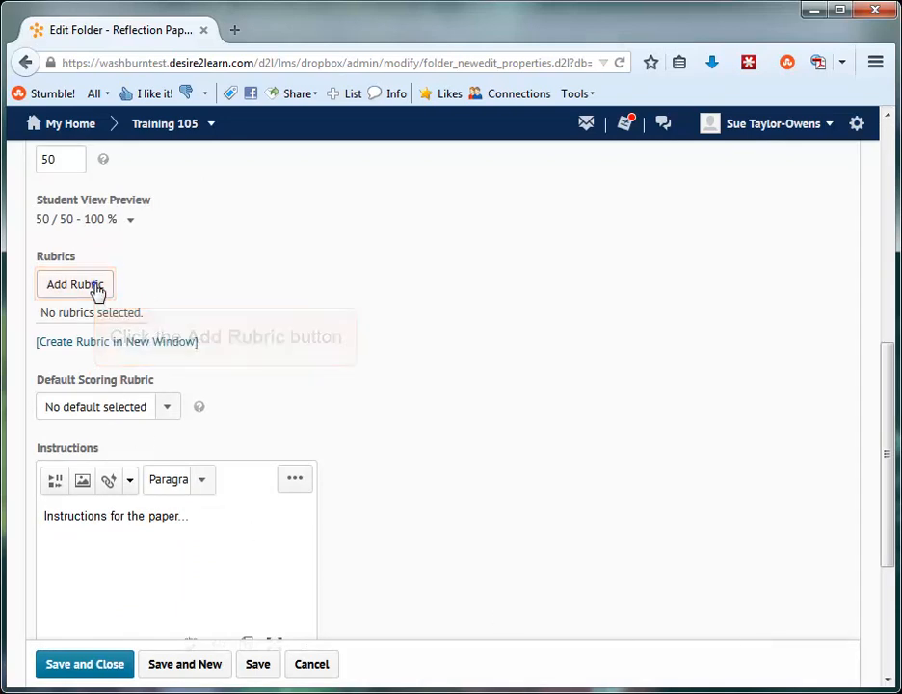
{"action": "left_click", "coordinate": [236, 345]}
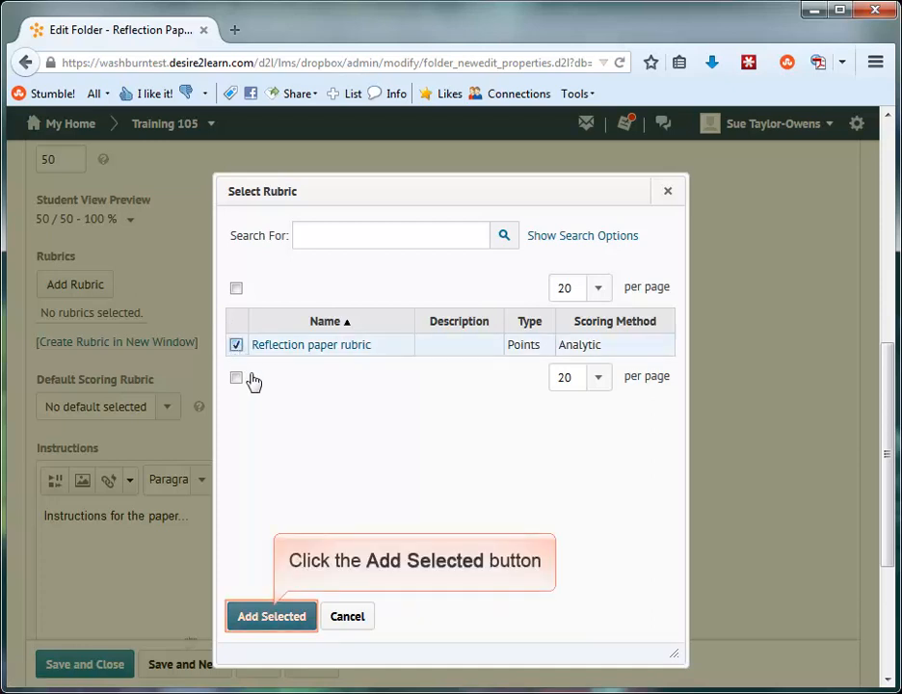
{"action": "left_click", "coordinate": [268, 619]}
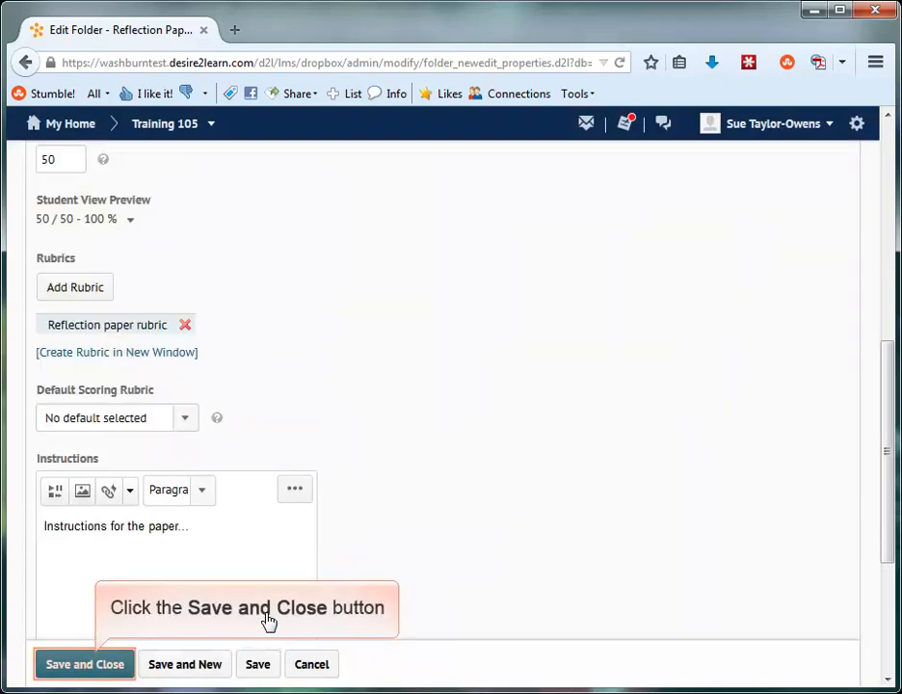
{"action": "left_click", "coordinate": [97, 666]}
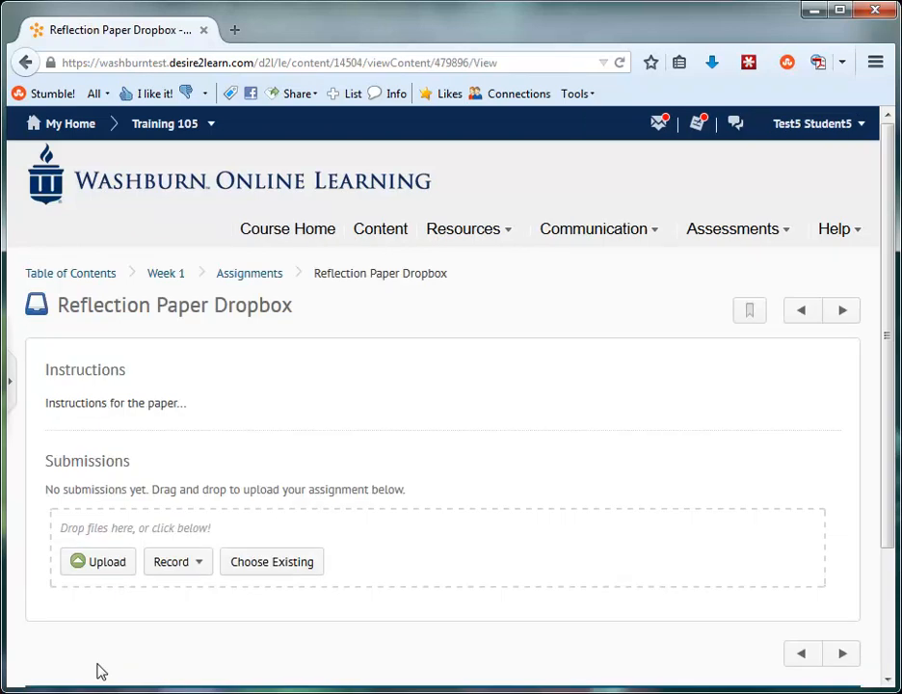
In the student view of the Reflection Paper Dropbox, view the attached Reflection paper rubric and close it
{"action": "left_click", "coordinate": [887, 644]}
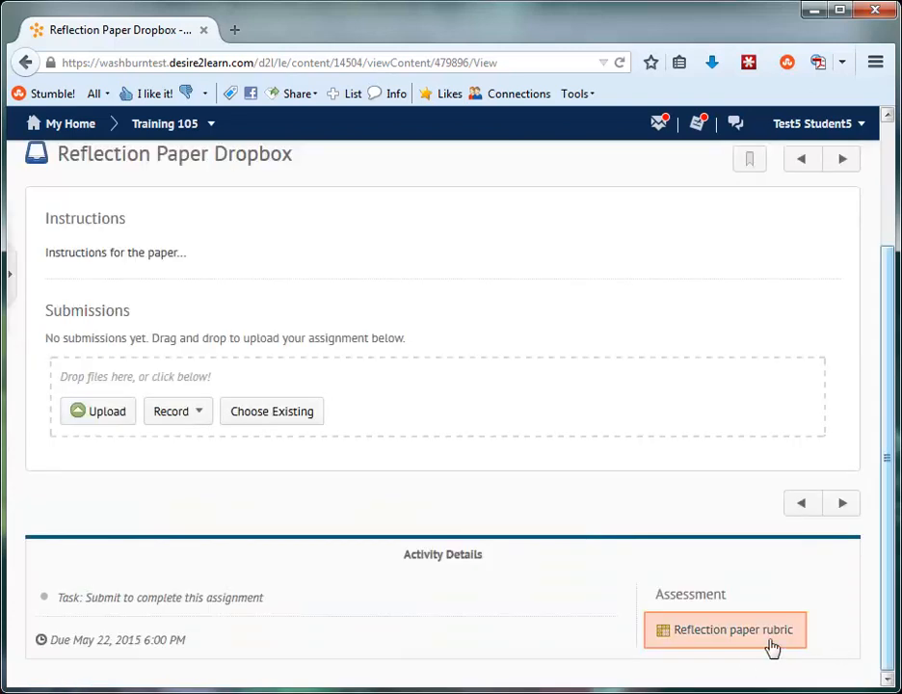
{"action": "left_click", "coordinate": [690, 633]}
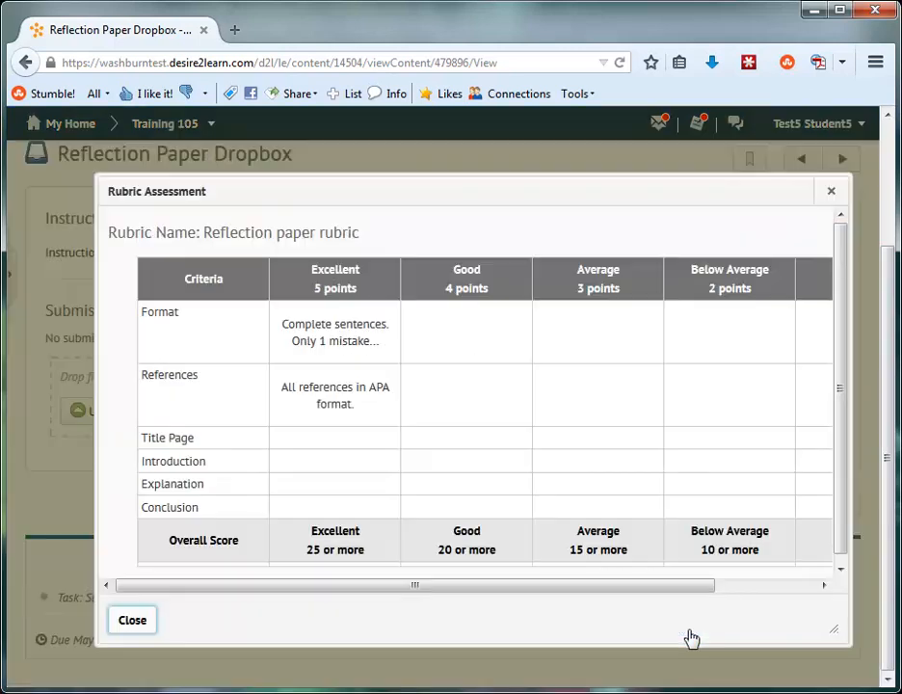
{"action": "left_click", "coordinate": [134, 621]}
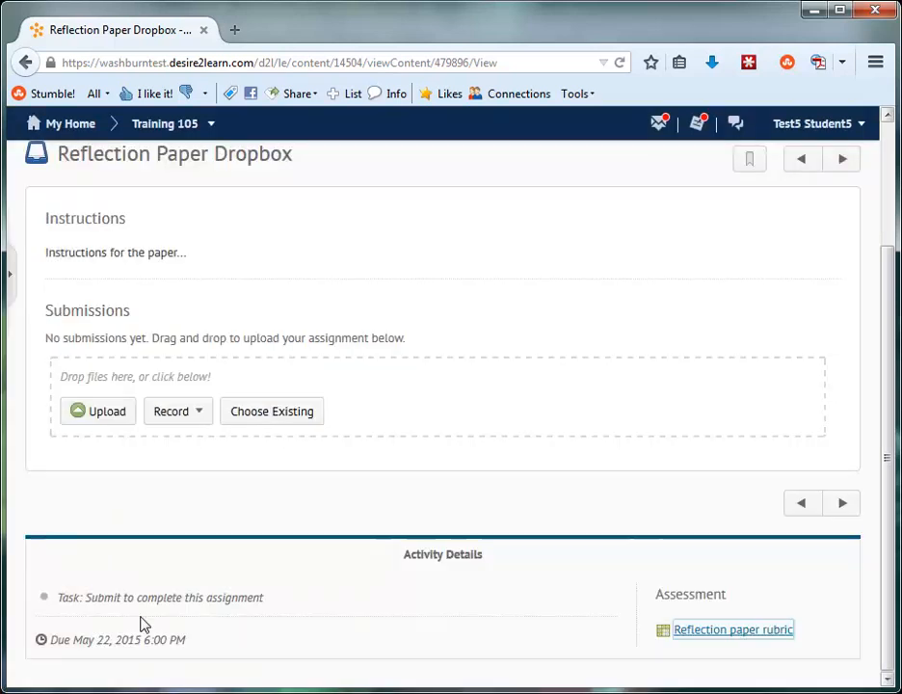
As the student, open the Reflection Paper Dropbox from the dropbox folder list and look through its submission page
{"action": "left_click", "coordinate": [893, 152]}
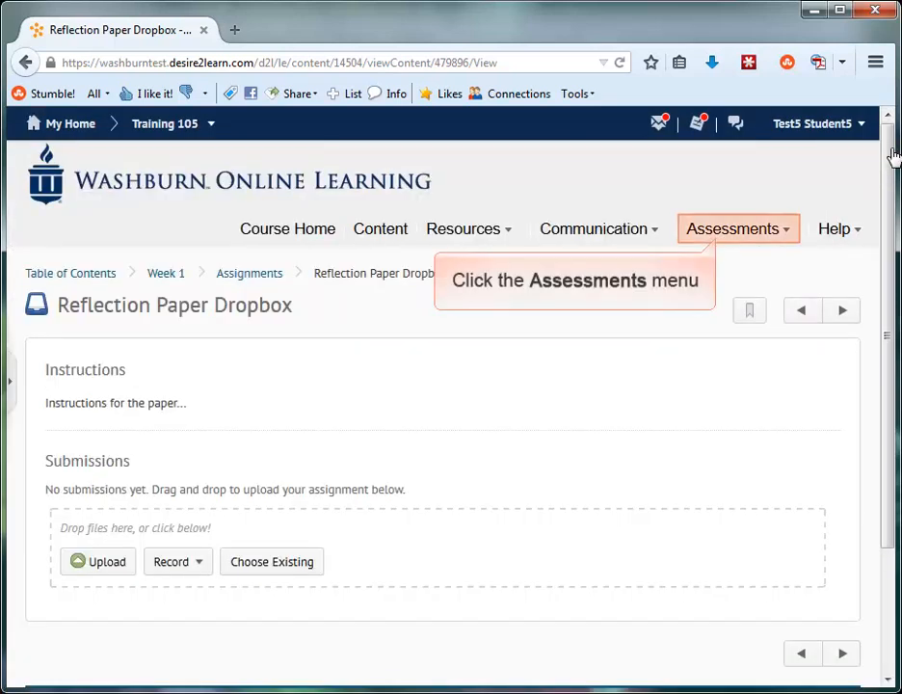
{"action": "left_click", "coordinate": [727, 239]}
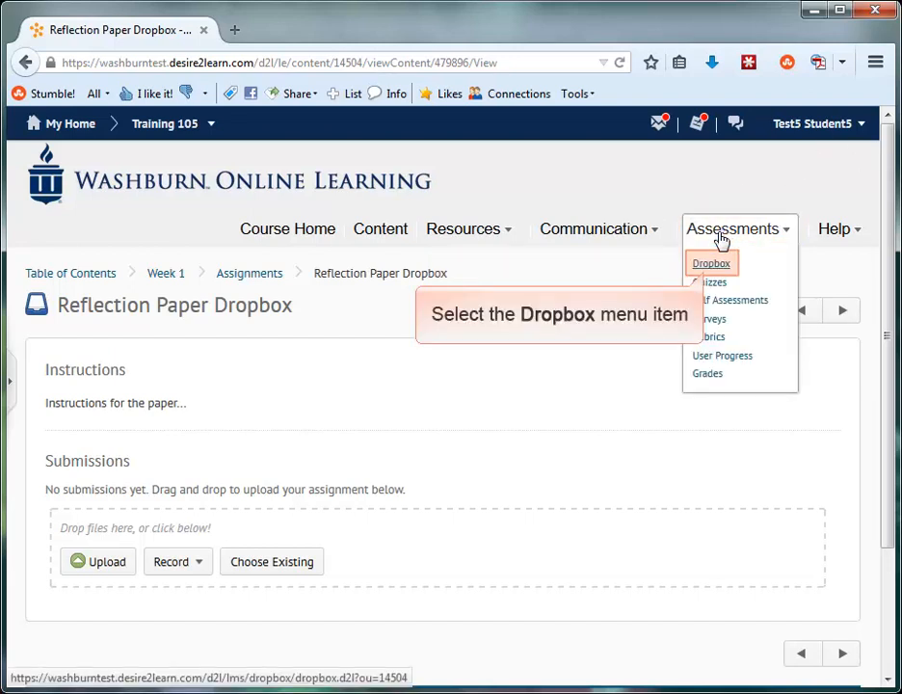
{"action": "left_click", "coordinate": [709, 267]}
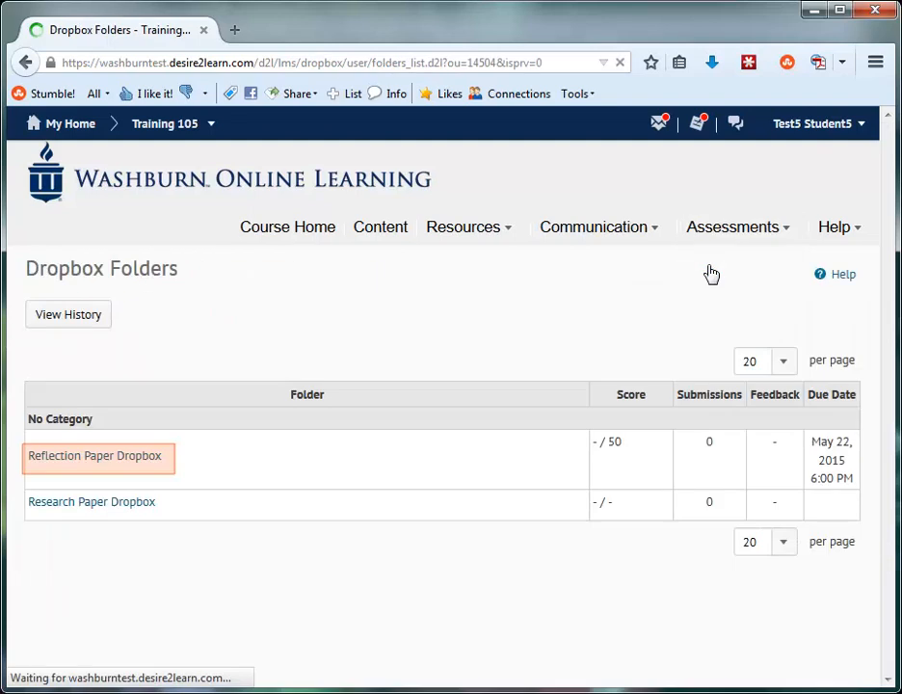
{"action": "left_click", "coordinate": [81, 462]}
{"action": "scroll", "coordinate": [888, 658], "scroll_direction": "down", "scroll_amount": 10}
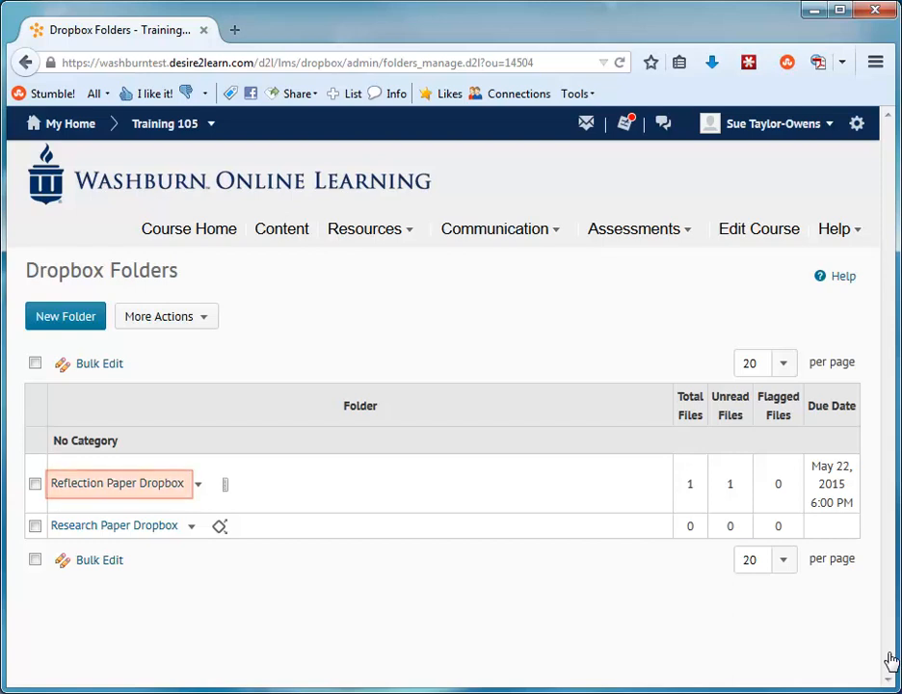
As the instructor, open the student's Reflection Paper 1.docx submission in the Reflection Paper Dropbox for evaluation
{"action": "left_click", "coordinate": [128, 483]}
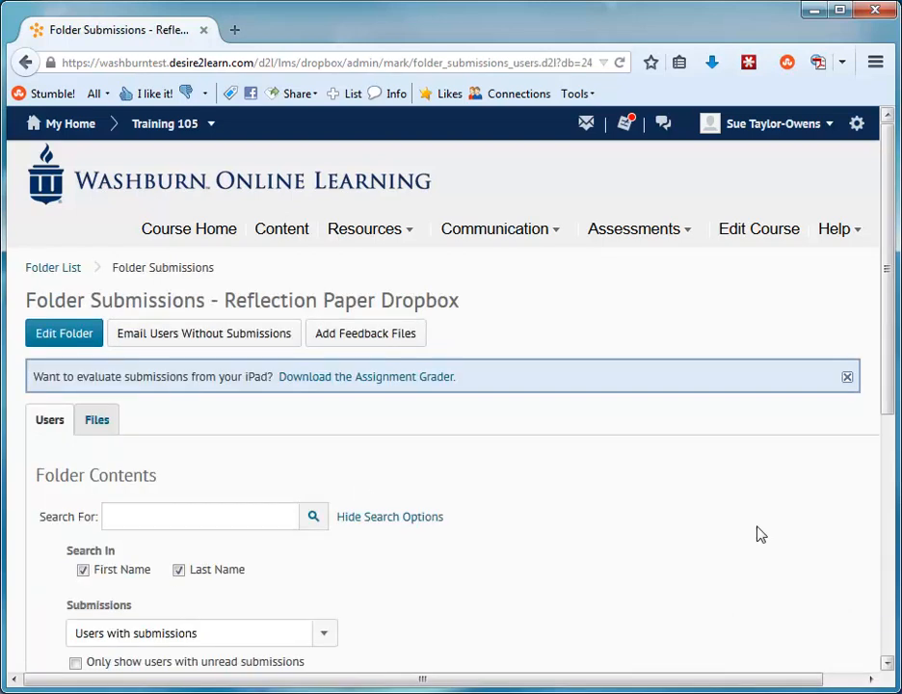
{"action": "left_click", "coordinate": [890, 620]}
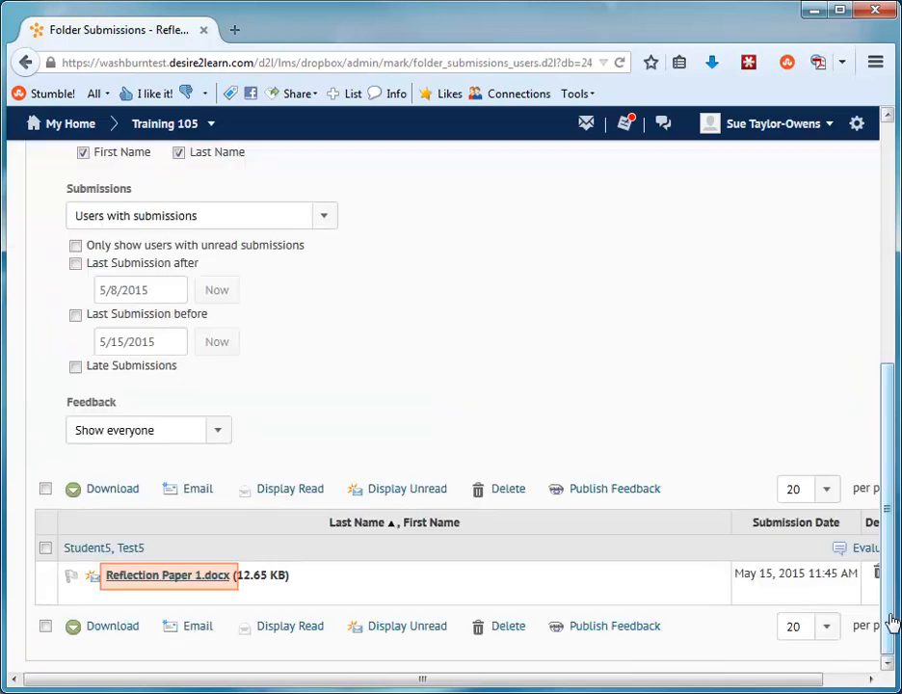
{"action": "left_click", "coordinate": [168, 575]}
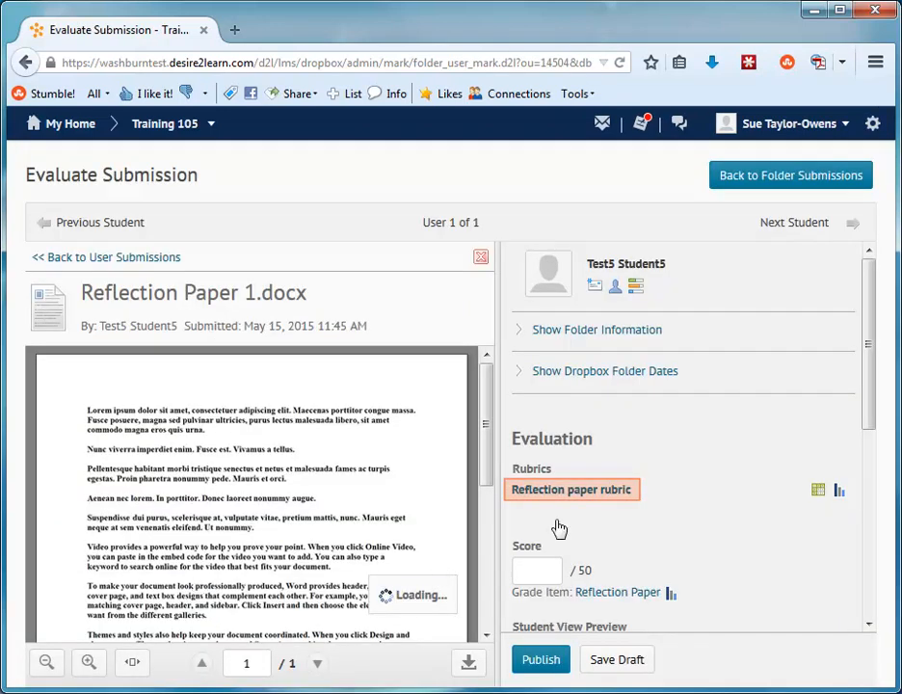
Open the Reflection paper rubric for the submission and rate Format as Excellent and References as Average
{"action": "left_click", "coordinate": [573, 491]}
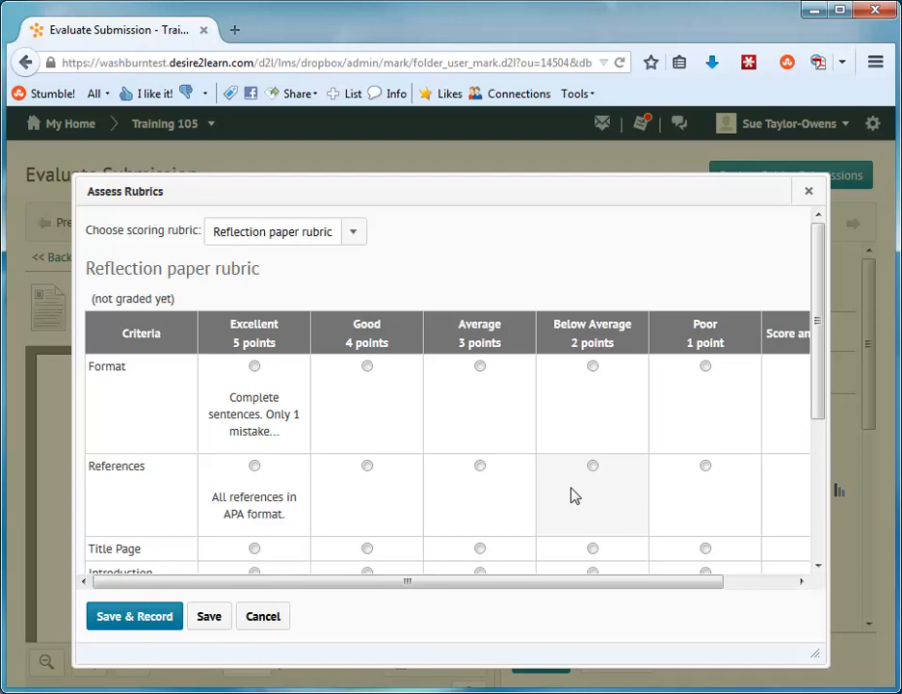
{"action": "left_click", "coordinate": [297, 394]}
{"action": "left_click", "coordinate": [493, 509]}
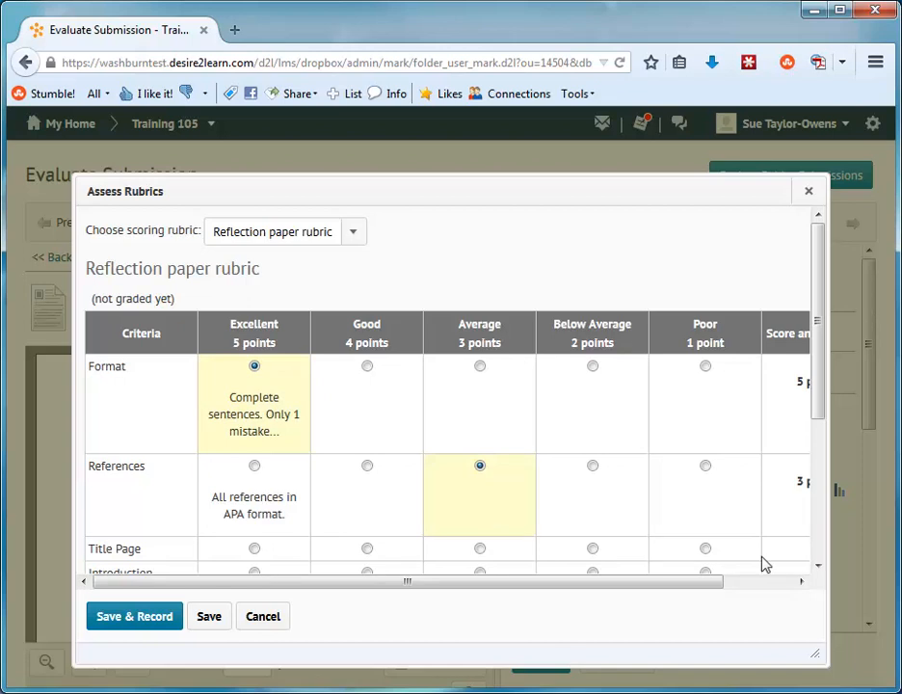
Add the feedback "Great job..." to the Format criterion's score and save it
{"action": "left_click", "coordinate": [771, 588]}
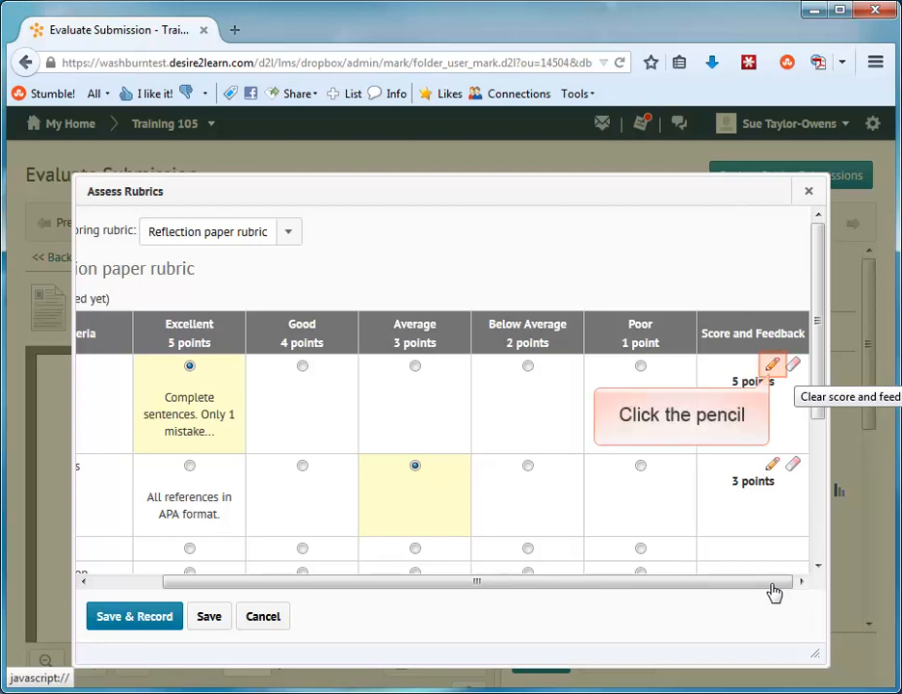
{"action": "left_click", "coordinate": [772, 368]}
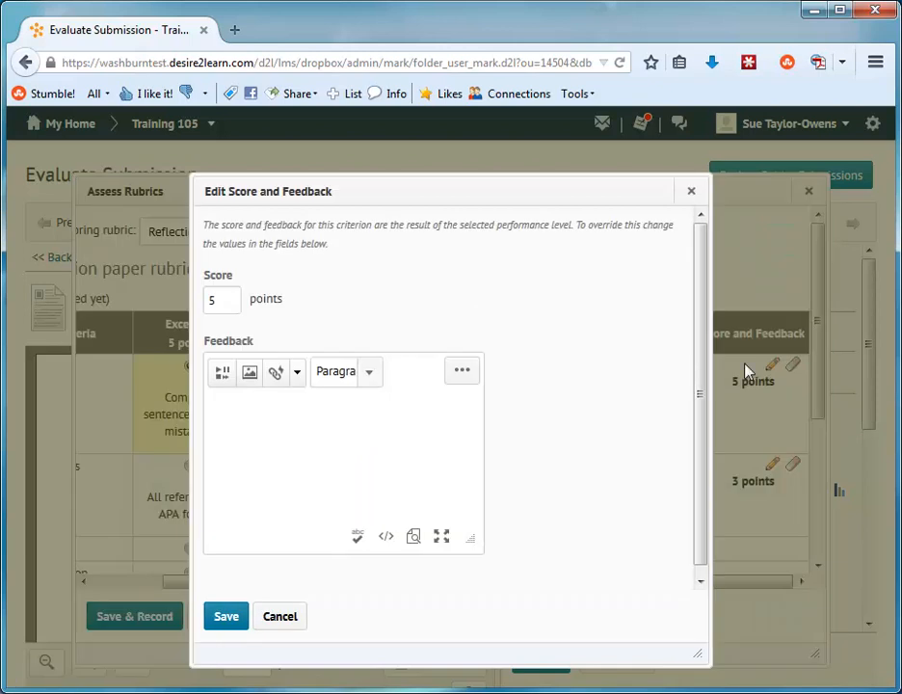
{"action": "left_click", "coordinate": [332, 450]}
{"action": "type", "text": "Great job..."}
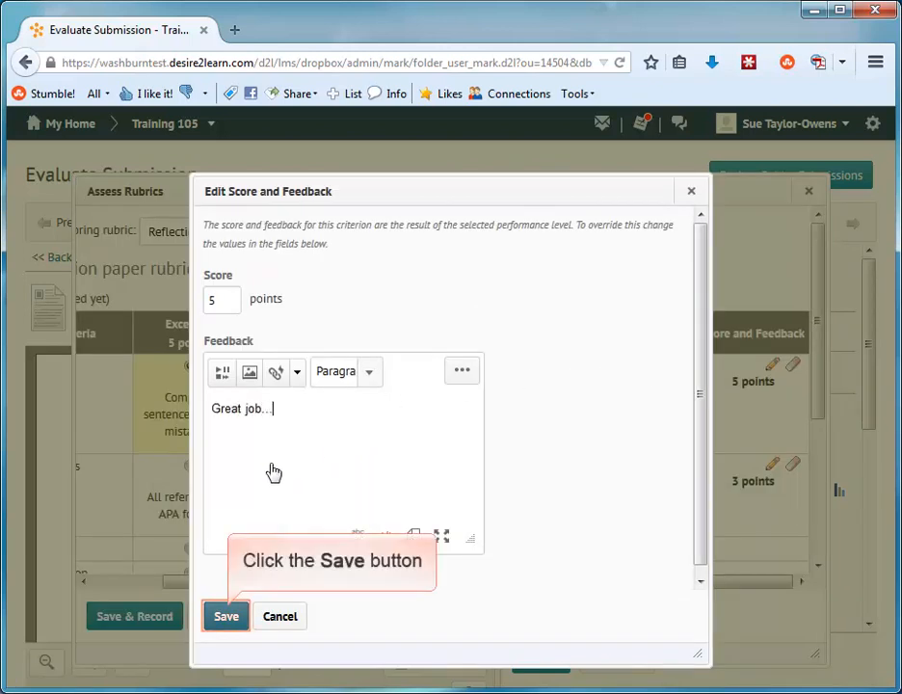
{"action": "left_click", "coordinate": [226, 615]}
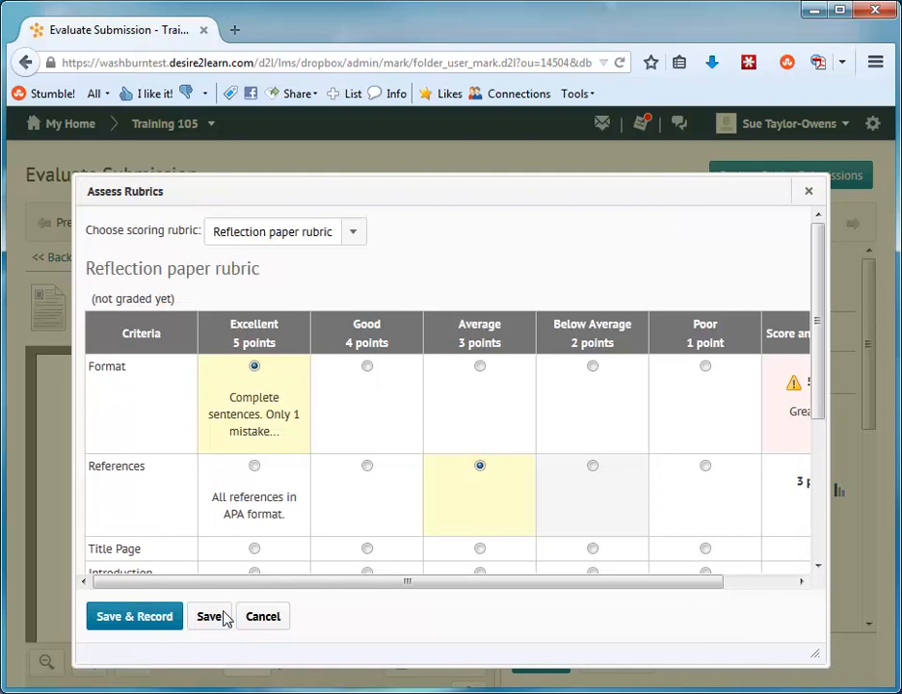
Rate Title Page as Good, Introduction as Excellent, Explanation as Excellent and Conclusion as Good in the rubric
{"action": "left_click", "coordinate": [821, 549]}
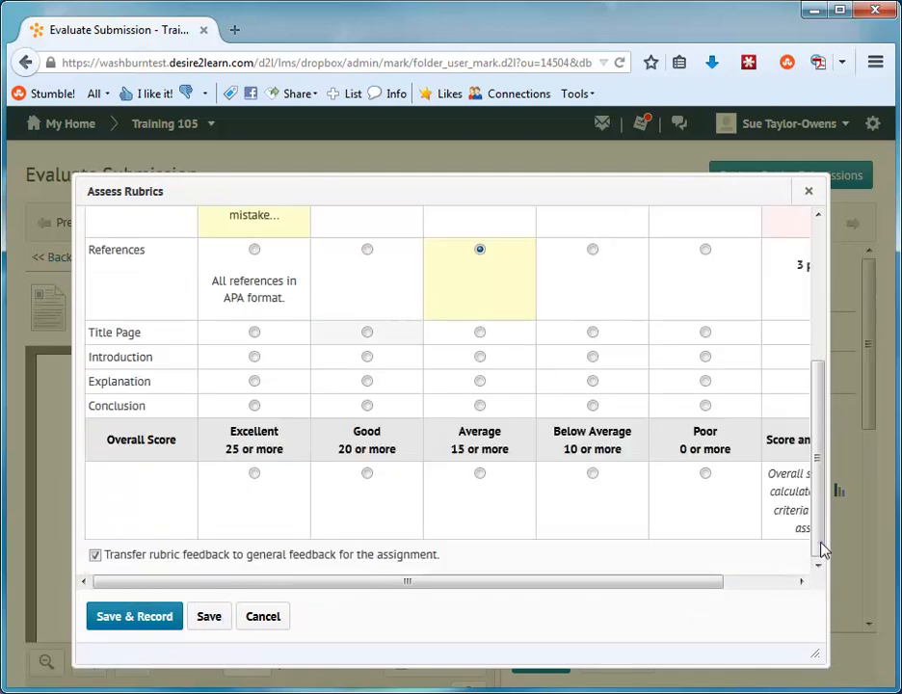
{"action": "left_click", "coordinate": [332, 344]}
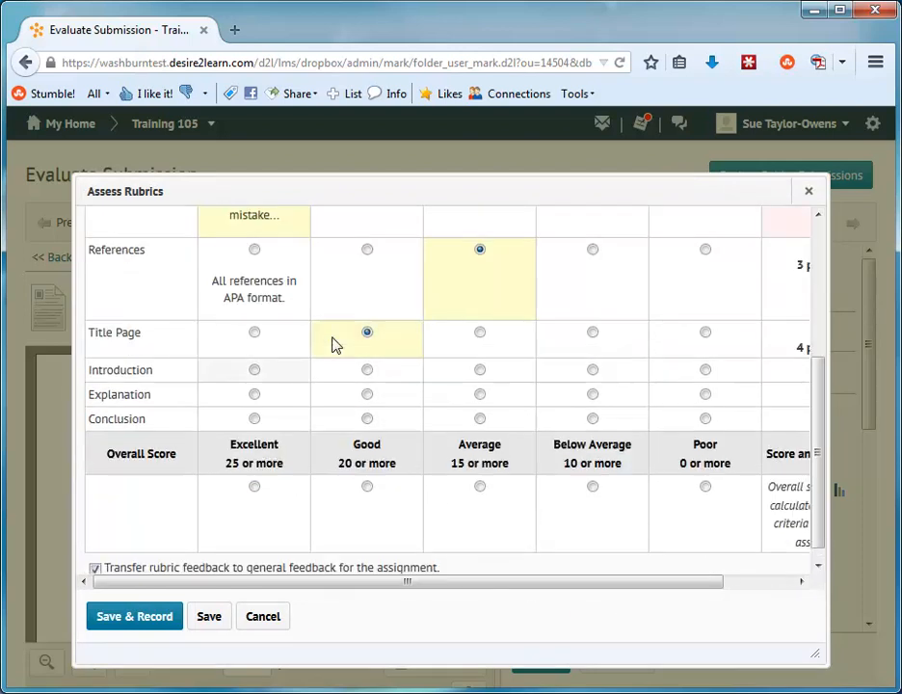
{"action": "left_click", "coordinate": [282, 373]}
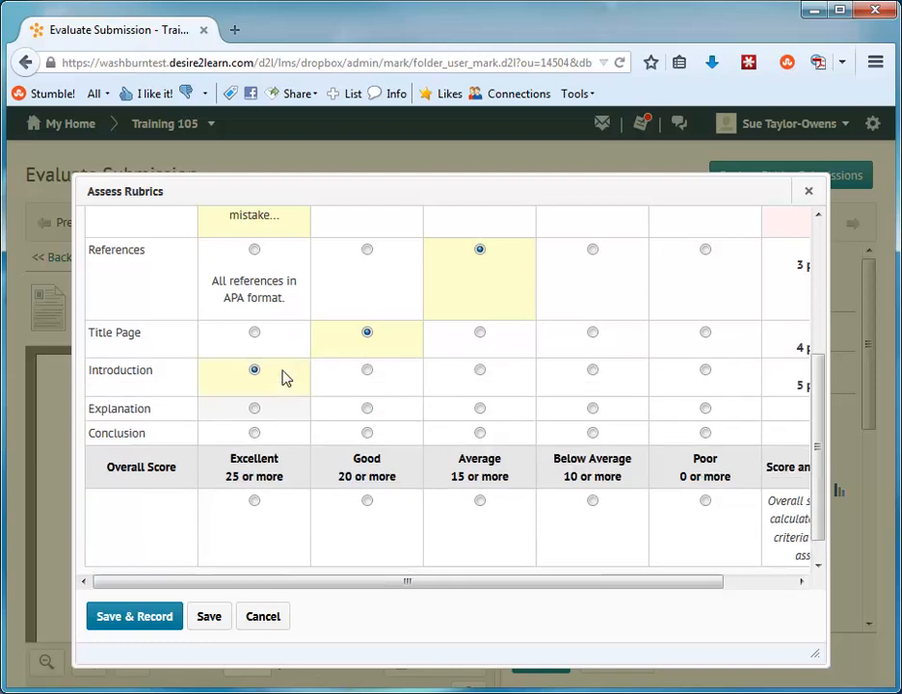
{"action": "left_click", "coordinate": [282, 416]}
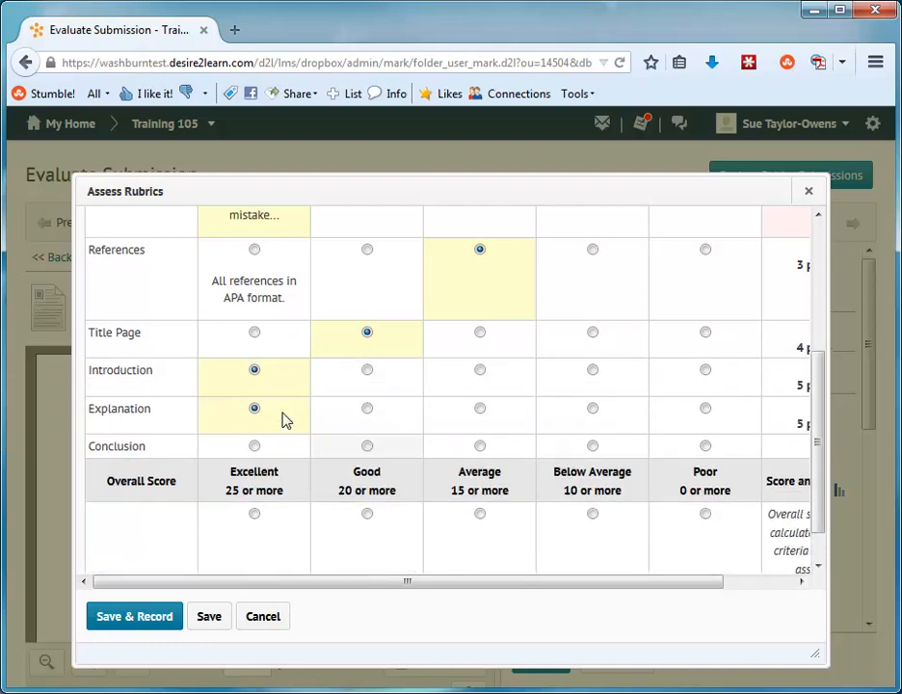
{"action": "left_click", "coordinate": [335, 459]}
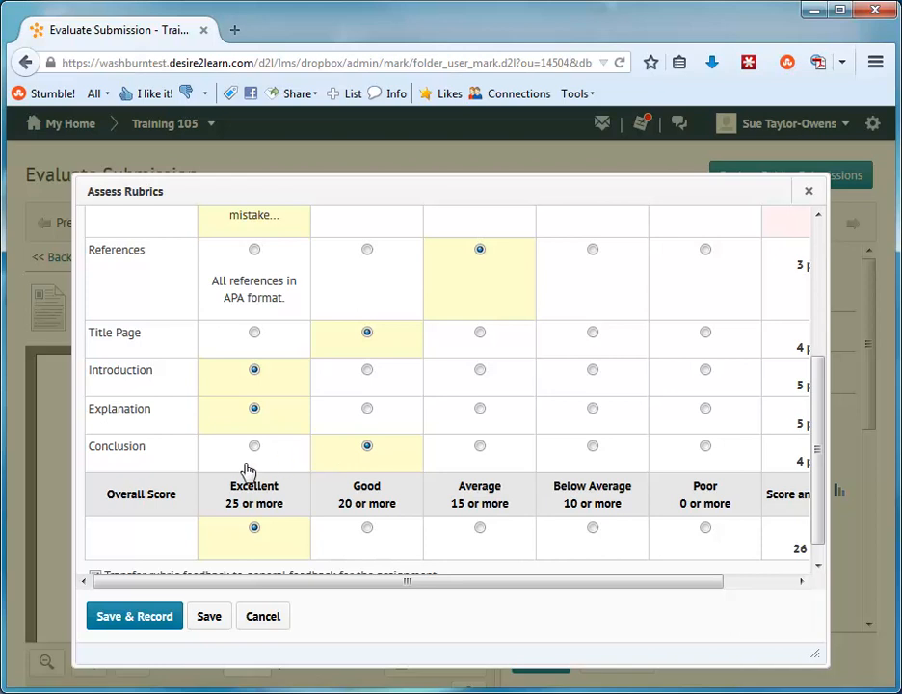
Save and record the completed rubric assessment, and publish the evaluation of the Reflection Paper 1.docx submission to the student
{"action": "left_click", "coordinate": [145, 622]}
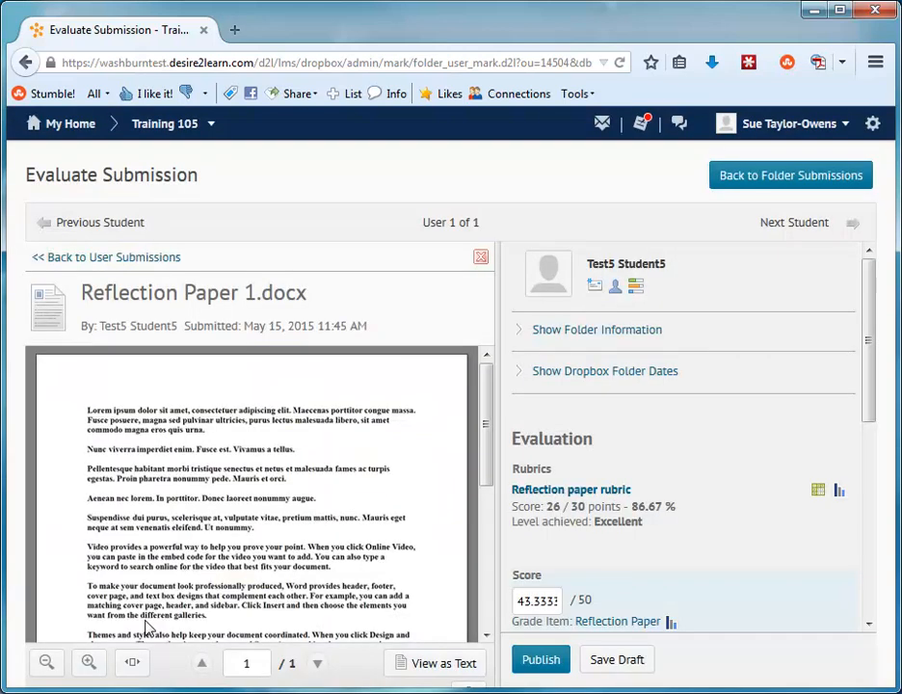
{"action": "left_click", "coordinate": [870, 614]}
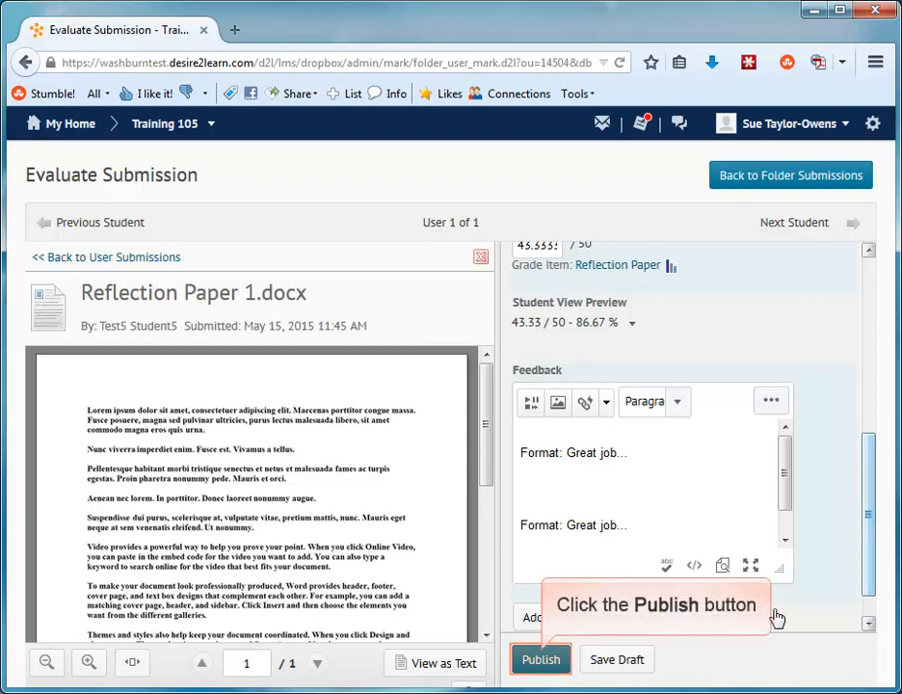
{"action": "left_click", "coordinate": [540, 663]}
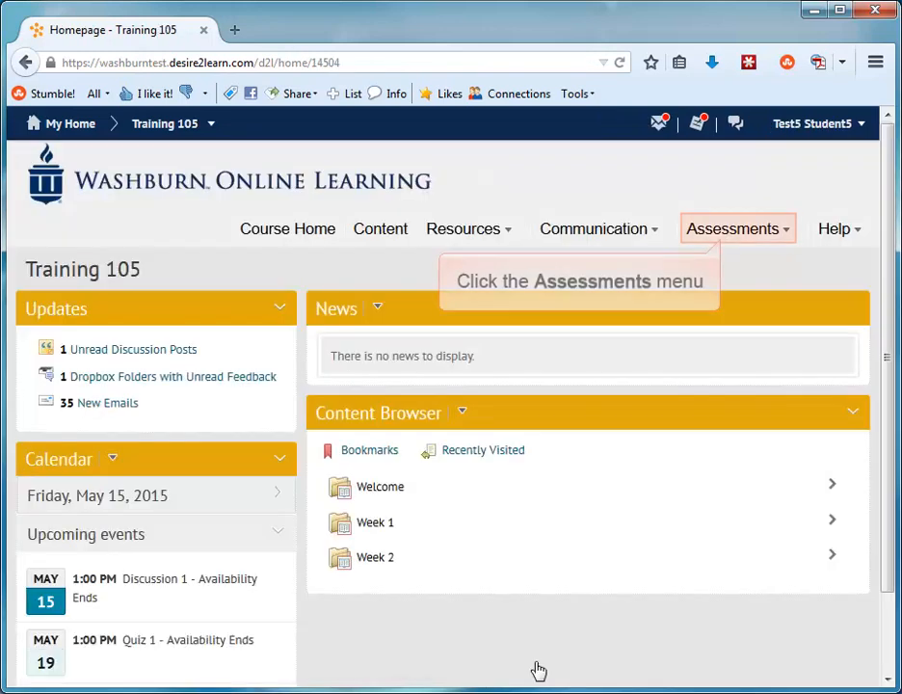
As the student, view the course grades, and open the Reflection Paper Dropbox feedback to review the scored rubric and comments
{"action": "left_click", "coordinate": [725, 236]}
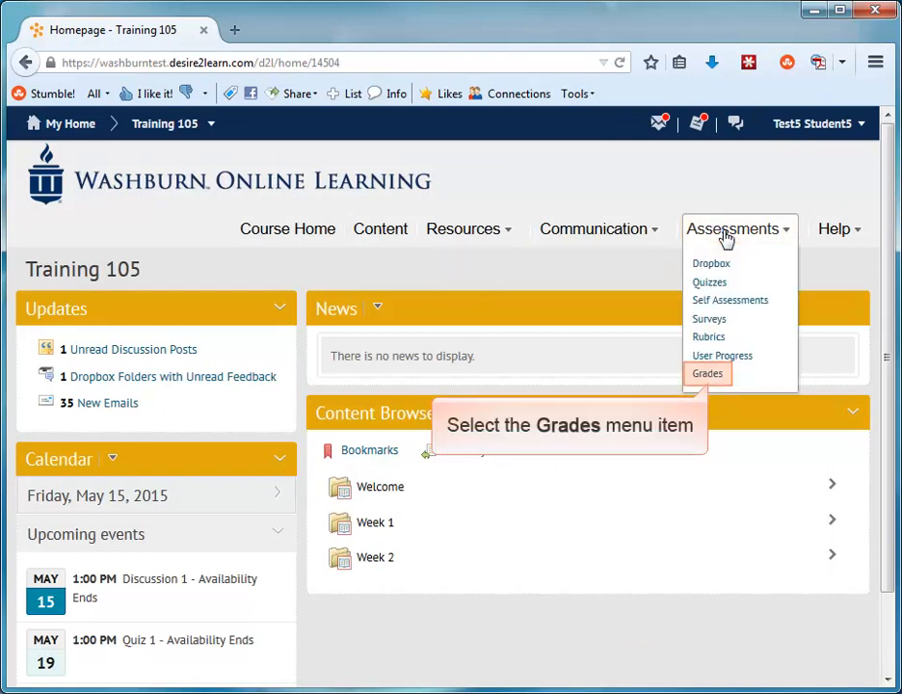
{"action": "left_click", "coordinate": [712, 375]}
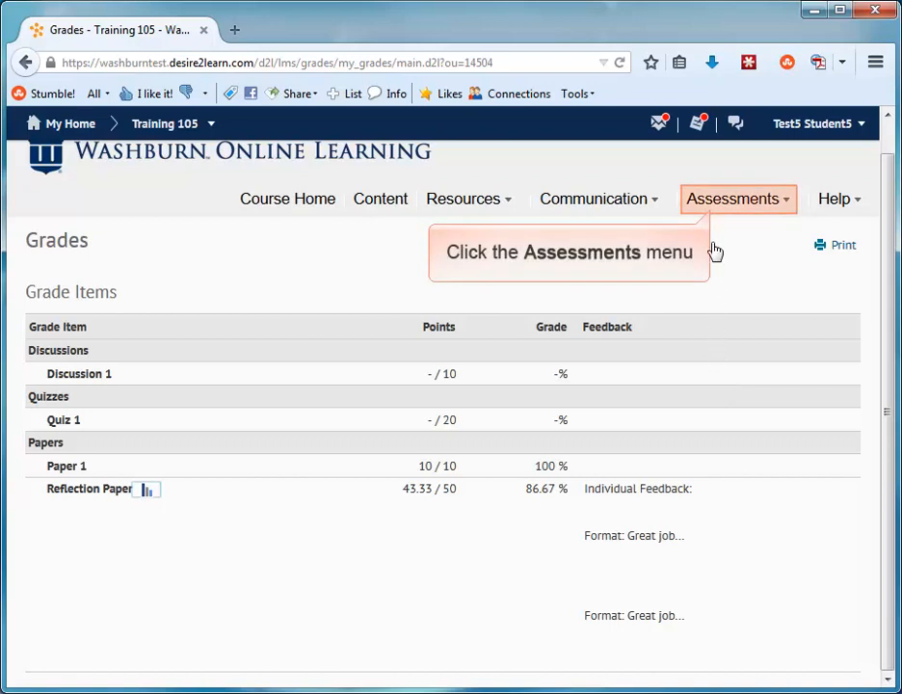
{"action": "left_click", "coordinate": [714, 209]}
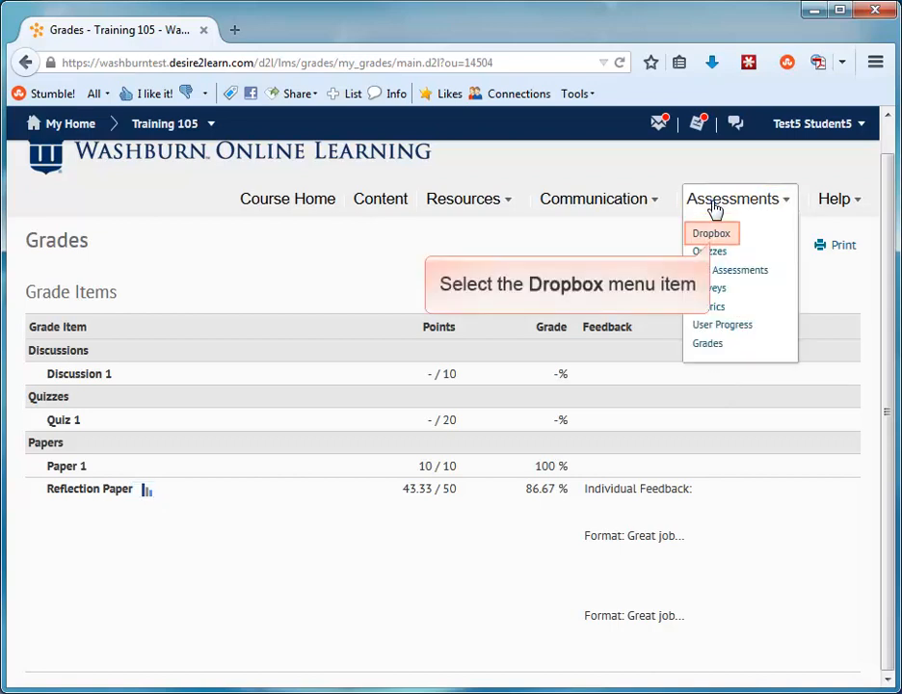
{"action": "left_click", "coordinate": [712, 235]}
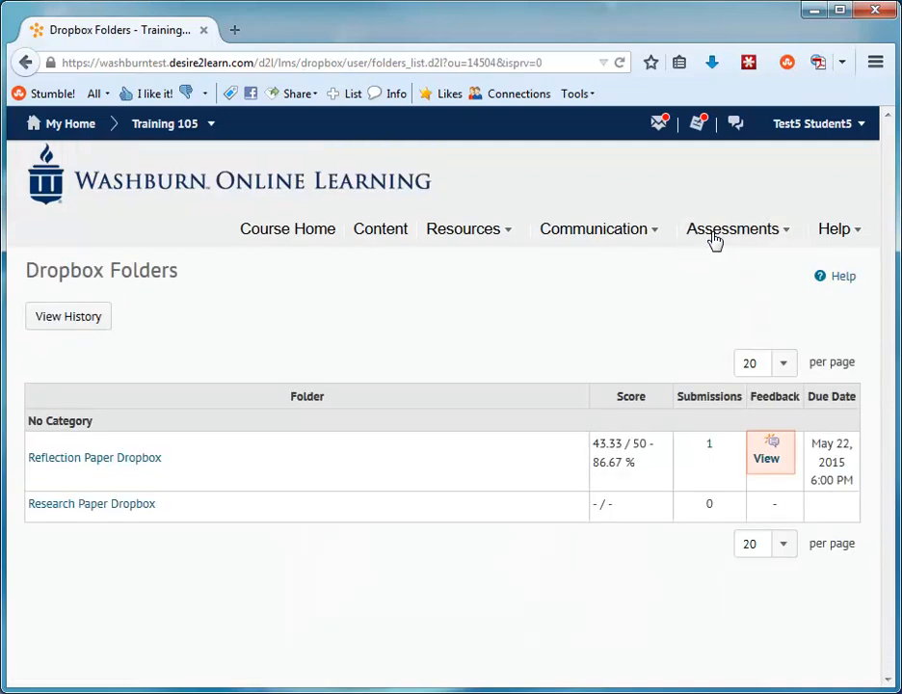
{"action": "left_click", "coordinate": [768, 460]}
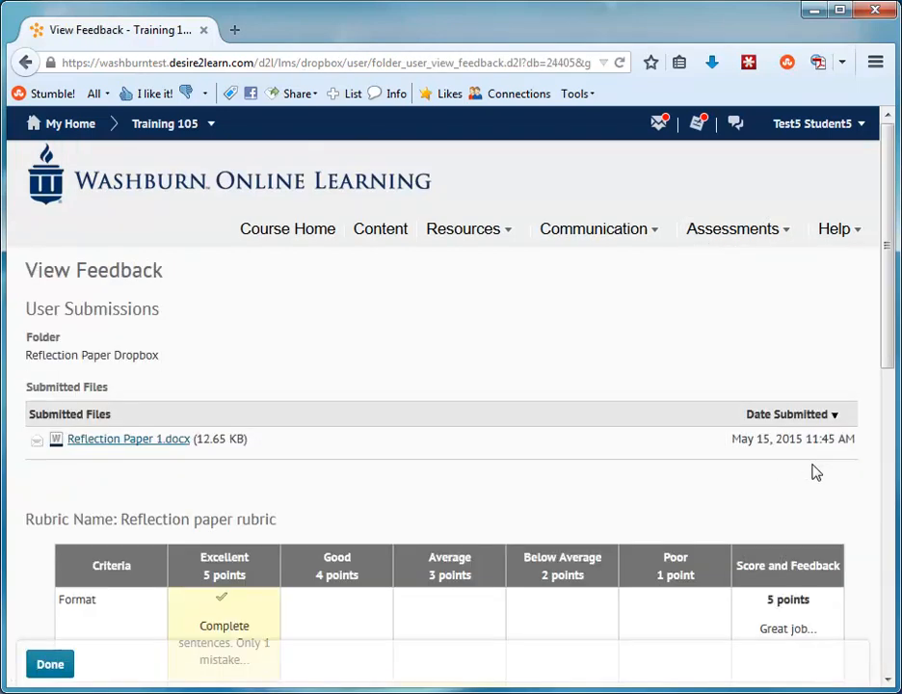
{"action": "left_click", "coordinate": [888, 626]}
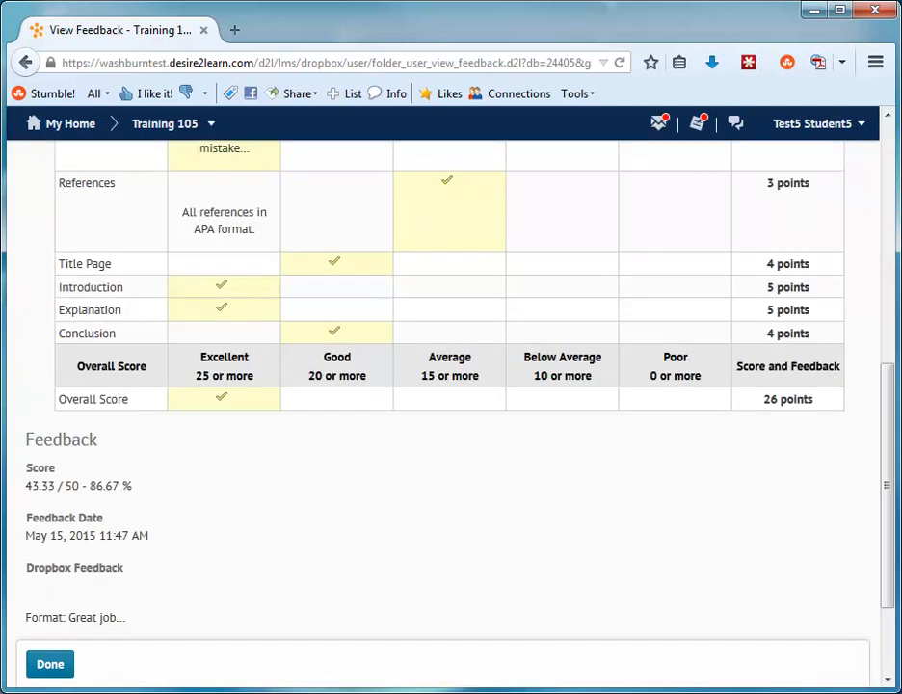